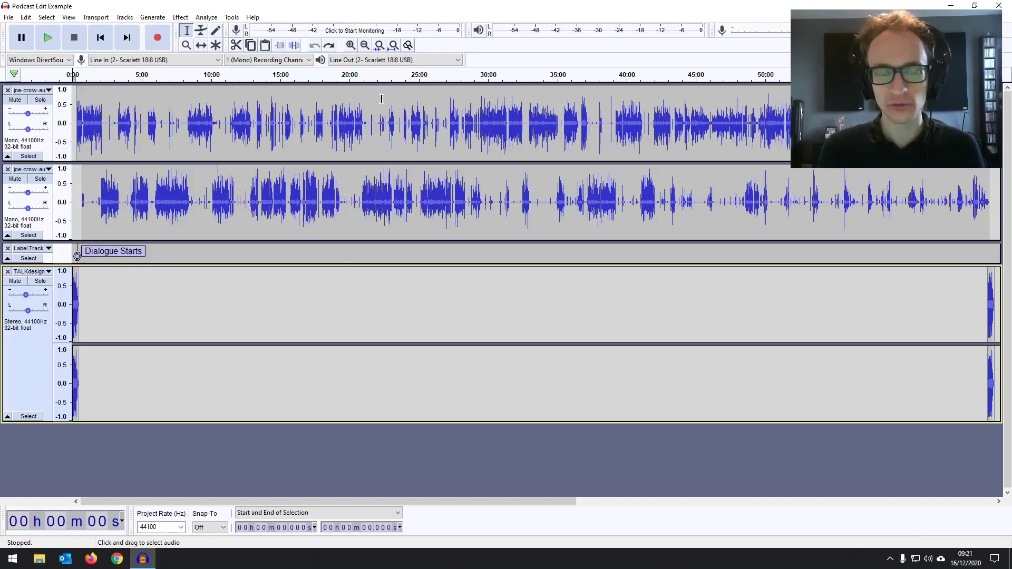
# Leave the Effect menu and import the three-second decaying stereo clip as a fifth track.
pyautogui.click(180, 18)
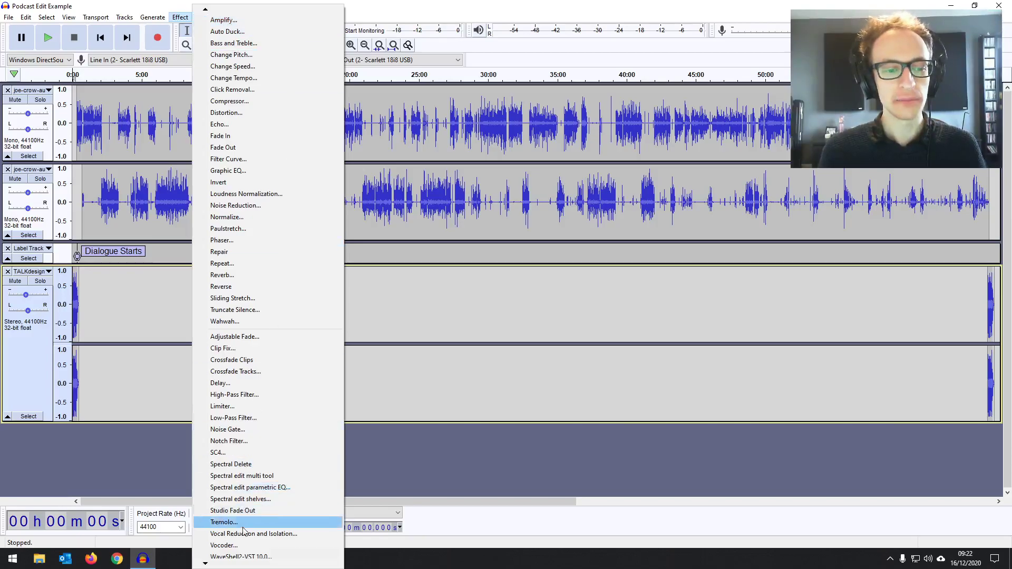
pyautogui.moveTo(239, 562)
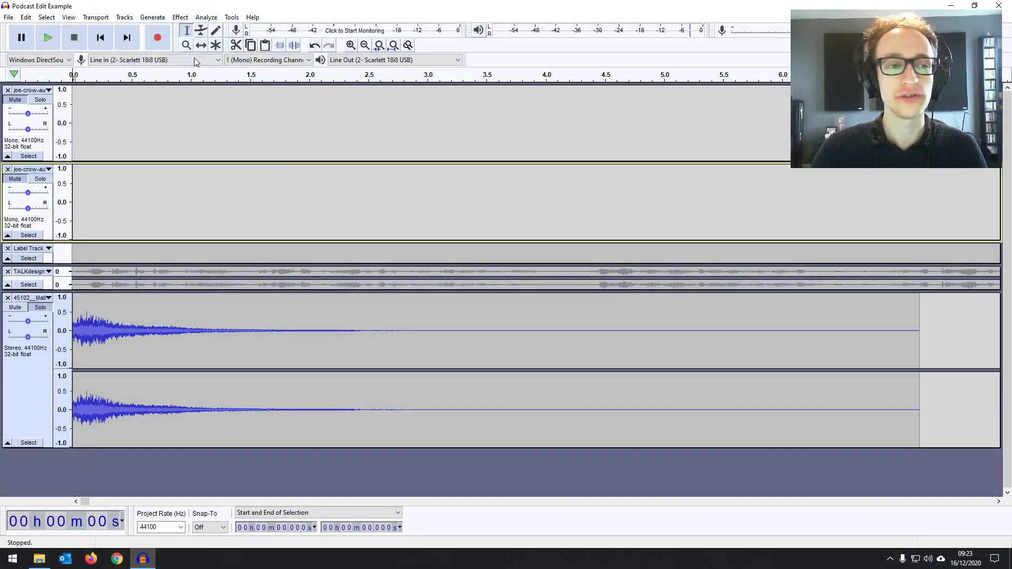
# Try Reverse with nothing selected, dismiss the warning, and play the original clip briefly.
pyautogui.click(181, 17)
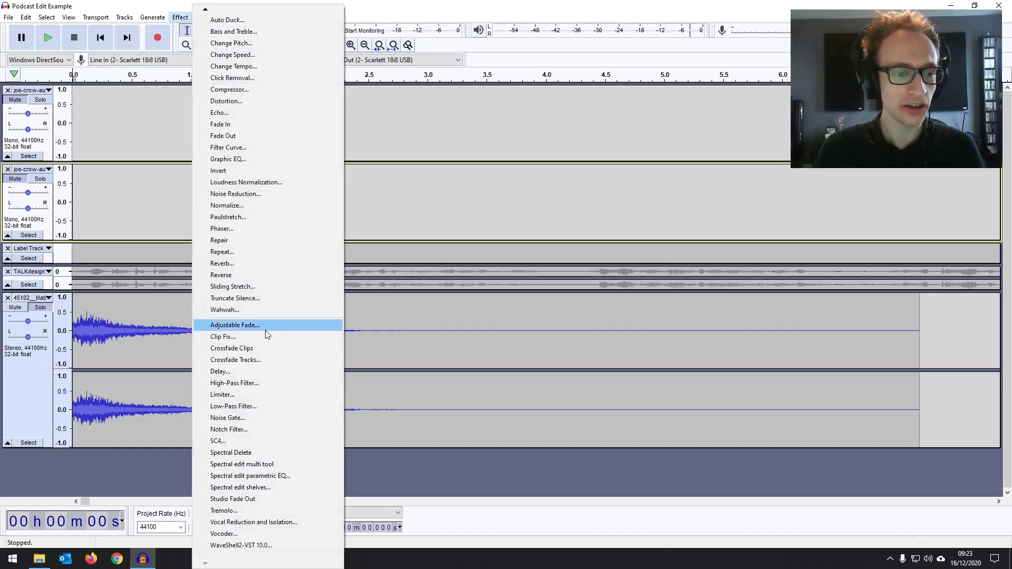
pyautogui.click(239, 275)
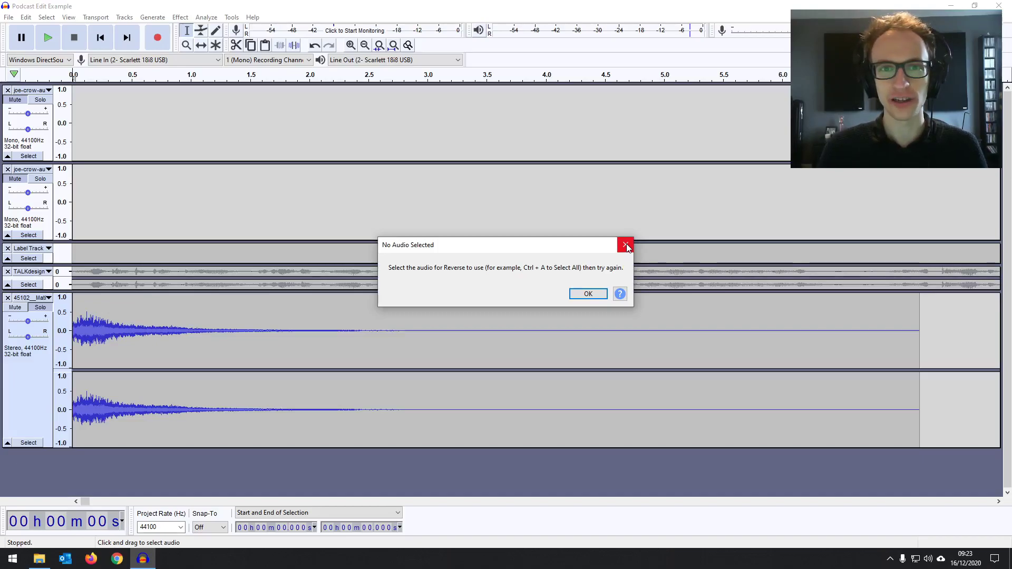
pyautogui.click(626, 246)
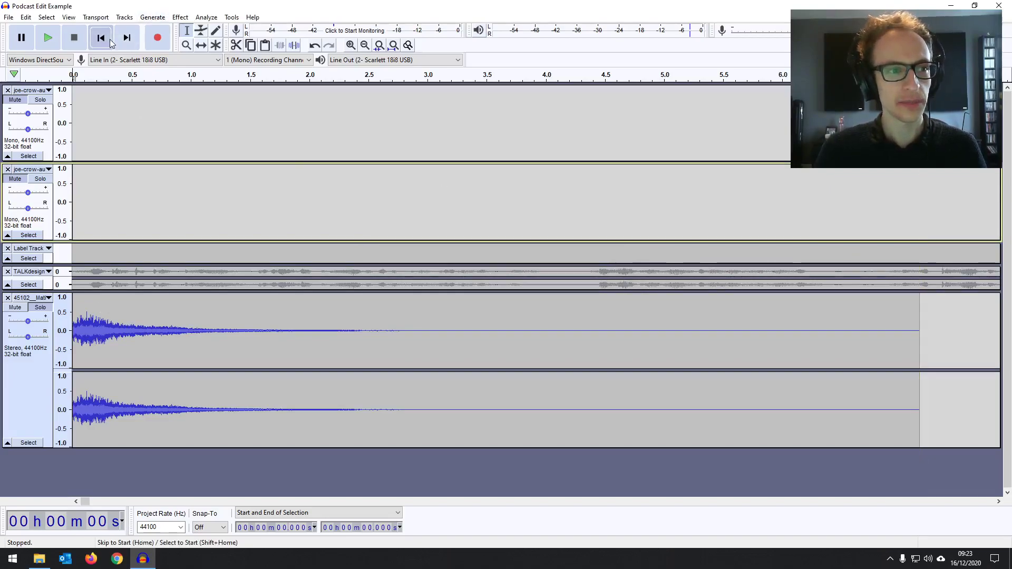
pyautogui.click(49, 37)
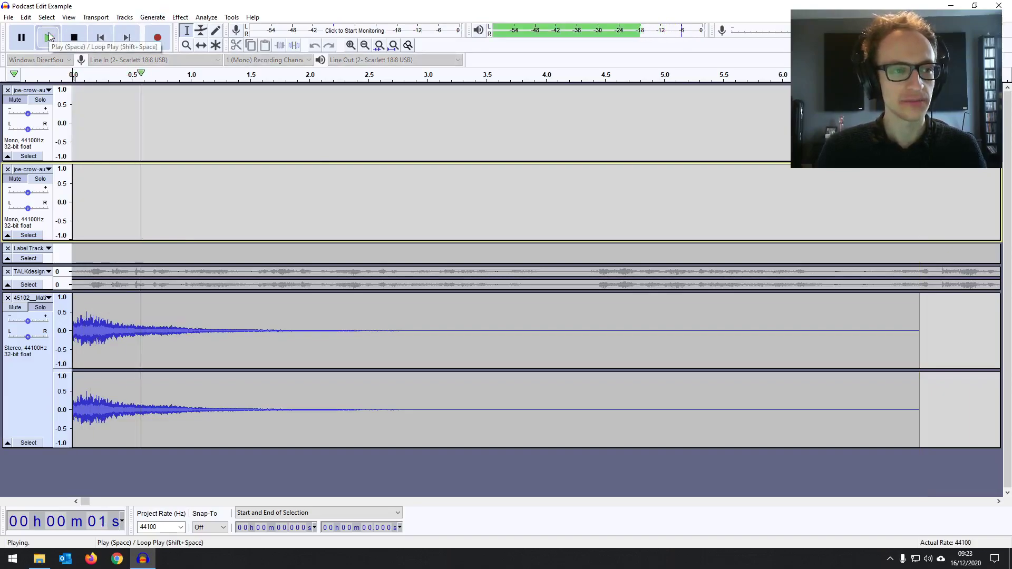
pyautogui.click(76, 40)
# Reverse the whole decaying clip and play the swelling result from about 3.6 s.
pyautogui.moveTo(921, 340); pyautogui.dragTo(69, 311)
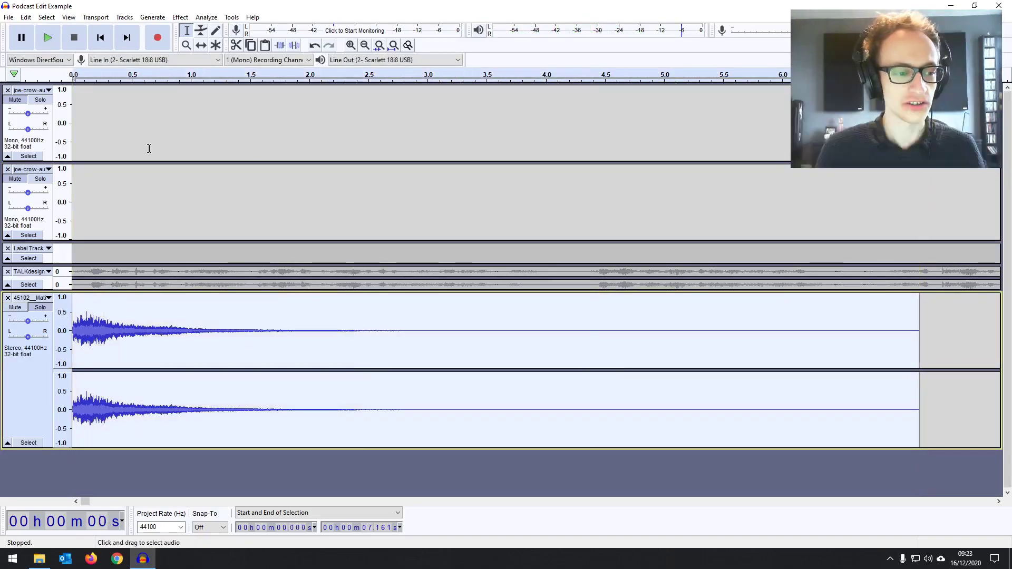
pyautogui.click(179, 19)
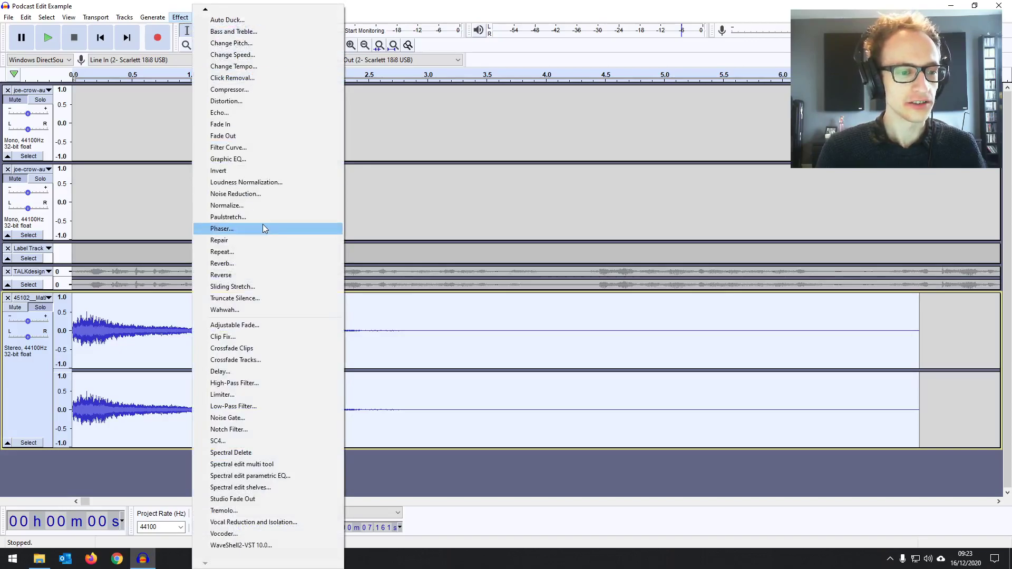
pyautogui.click(237, 275)
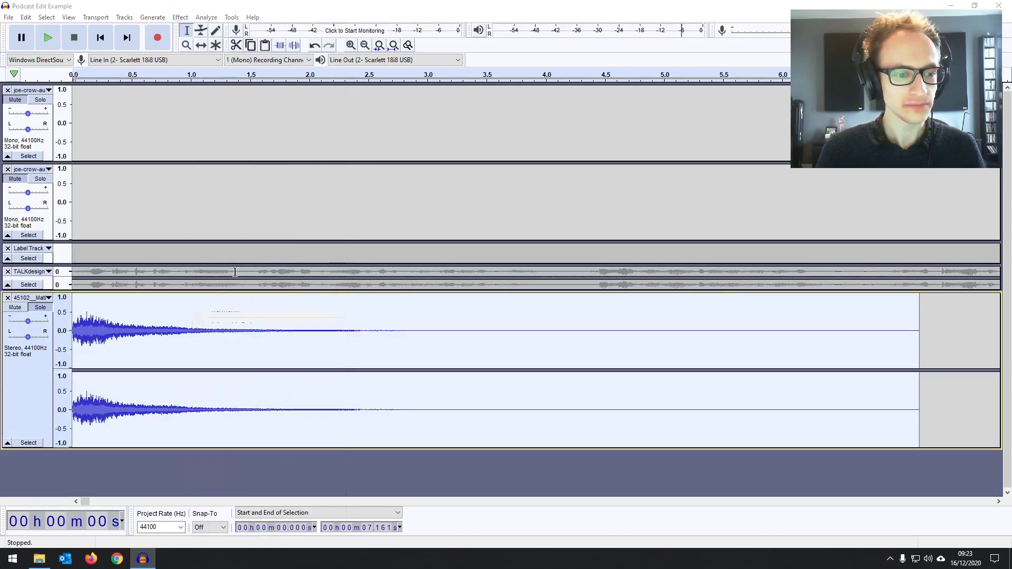
pyautogui.click(776, 321)
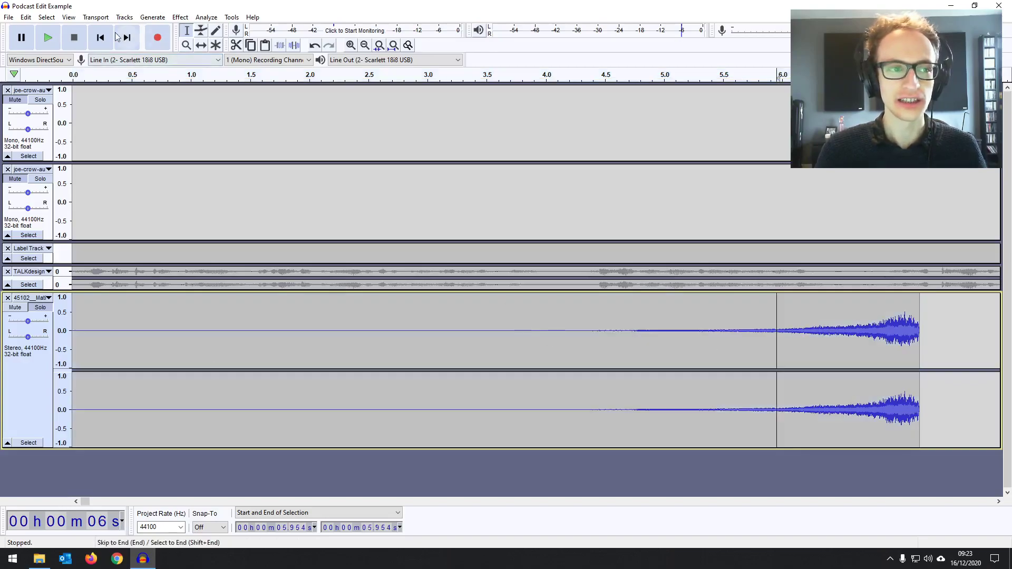
pyautogui.press('Home')
pyautogui.click(497, 330)
pyautogui.press('space')
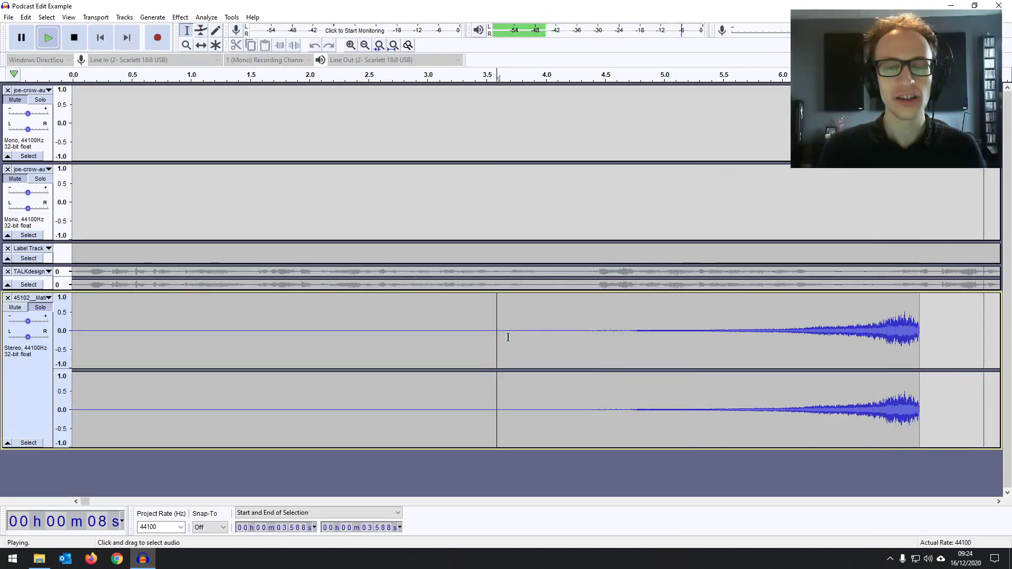
pyautogui.press('space')
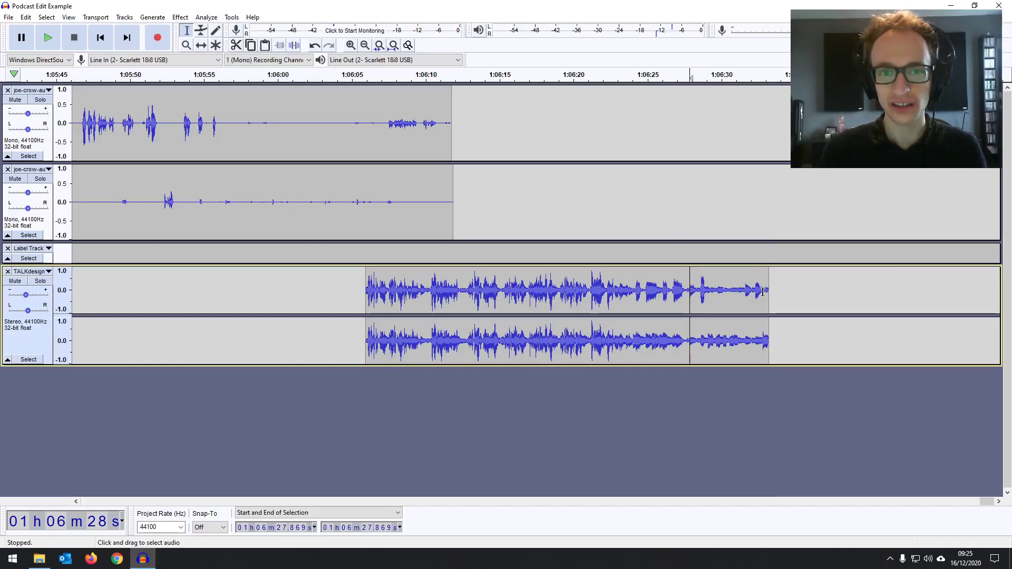
# Apply Fade Out to the final seconds of the TALKdesign music and play from just before it.
pyautogui.moveTo(769, 291); pyautogui.dragTo(673, 304)
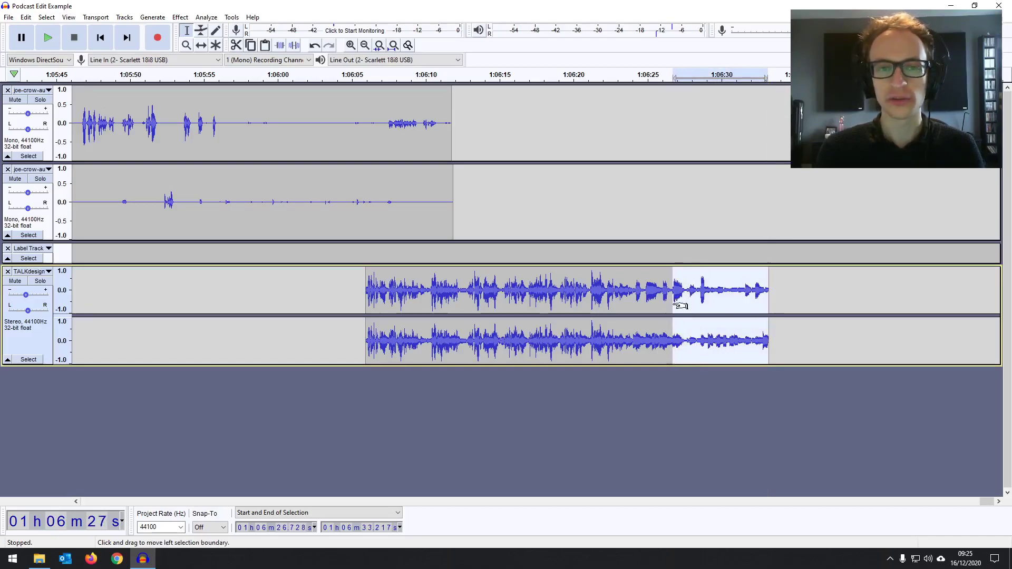
pyautogui.moveTo(767, 293); pyautogui.dragTo(634, 291)
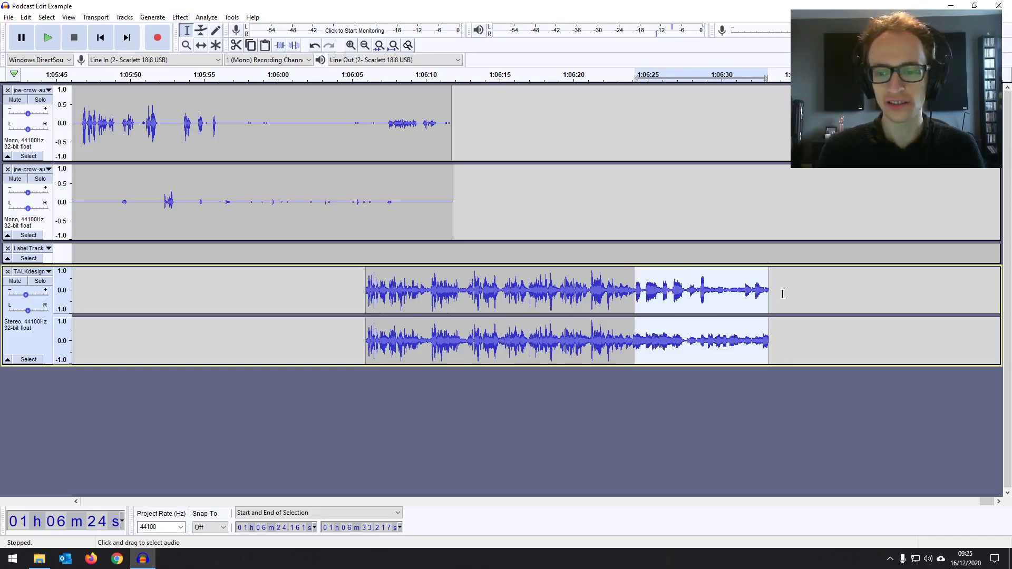
pyautogui.click(180, 18)
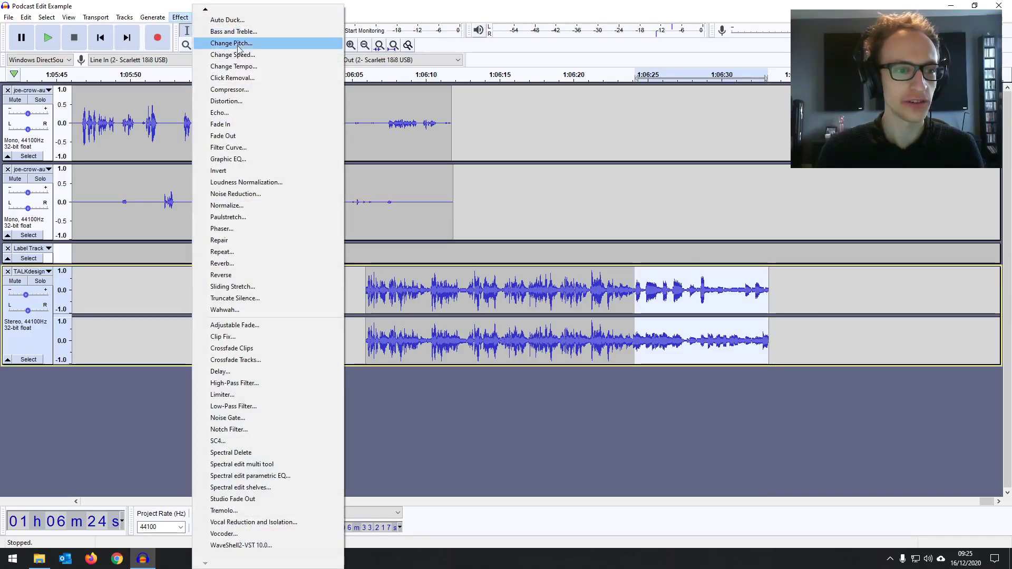
pyautogui.click(242, 136)
pyautogui.click(620, 285)
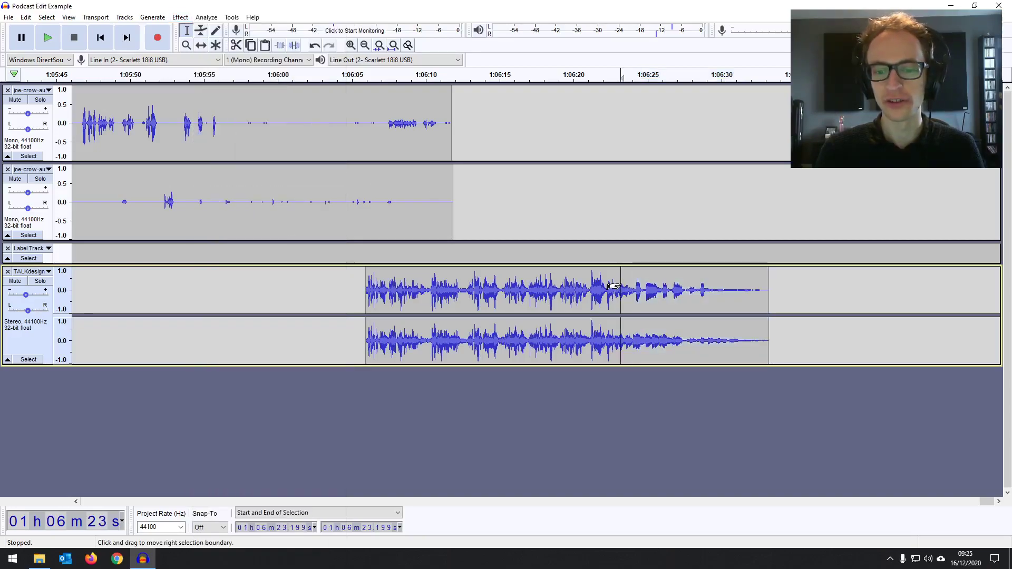
pyautogui.press('space')
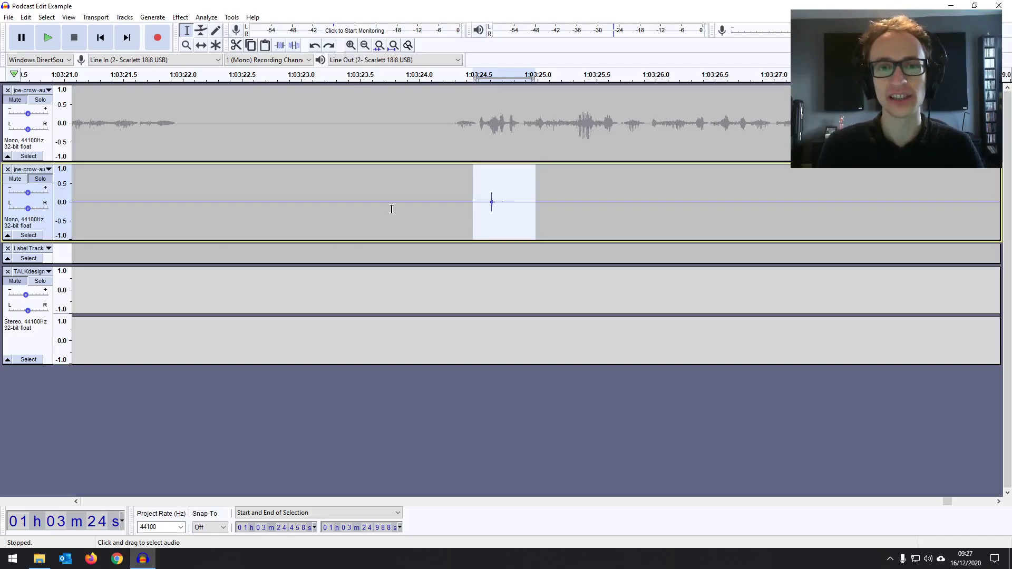
# Select a short region around the click spike near 1:03:24.5 and play it.
pyautogui.click(479, 195)
pyautogui.moveTo(479, 198); pyautogui.dragTo(562, 200)
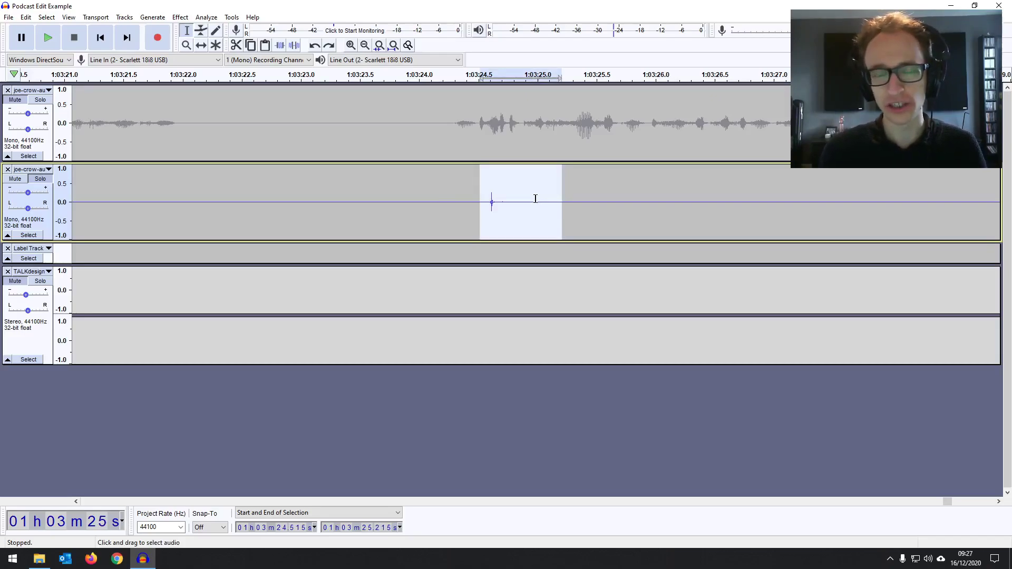
pyautogui.click(535, 198)
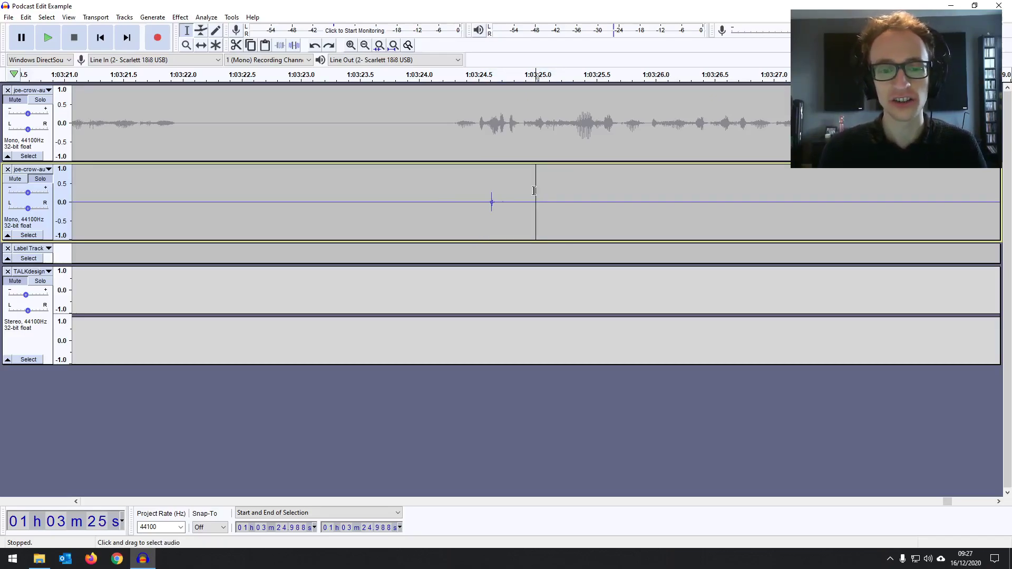
pyautogui.click(478, 199)
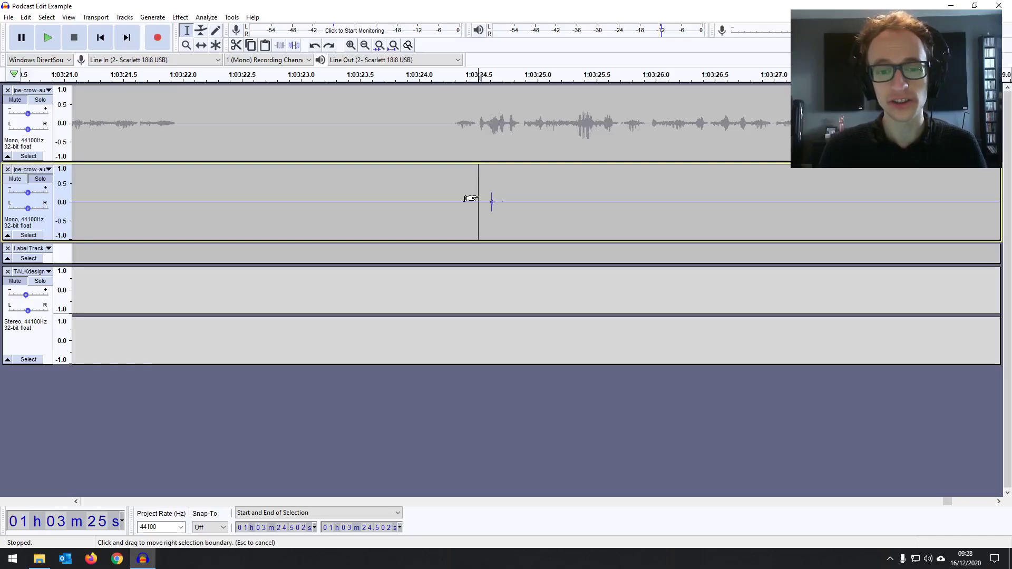
pyautogui.moveTo(470, 199); pyautogui.dragTo(524, 205)
pyautogui.press('space')
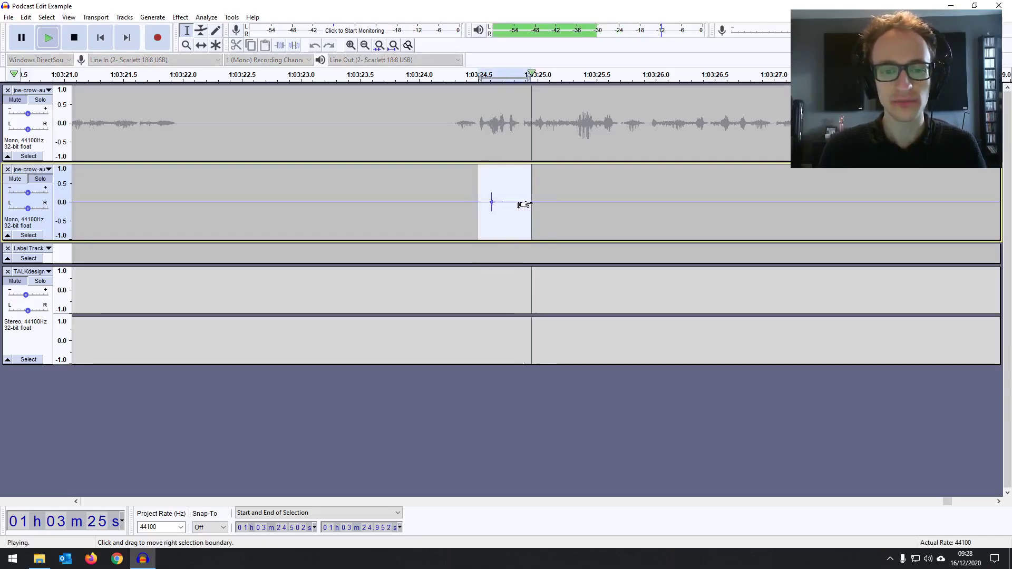
# Apply Click Removal with threshold 200 and max spike width 20, then play the repair.
pyautogui.click(180, 17)
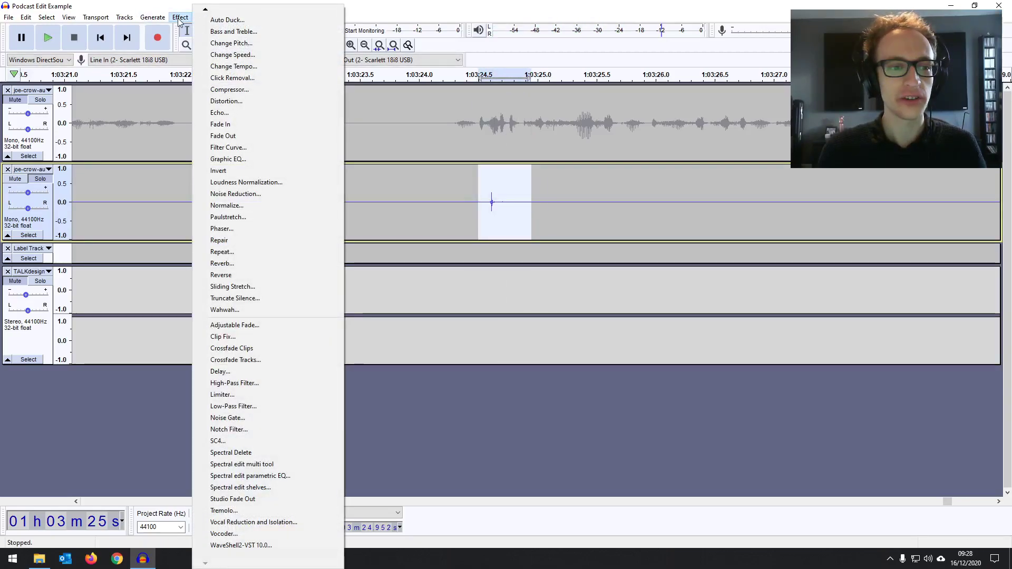
pyautogui.click(227, 78)
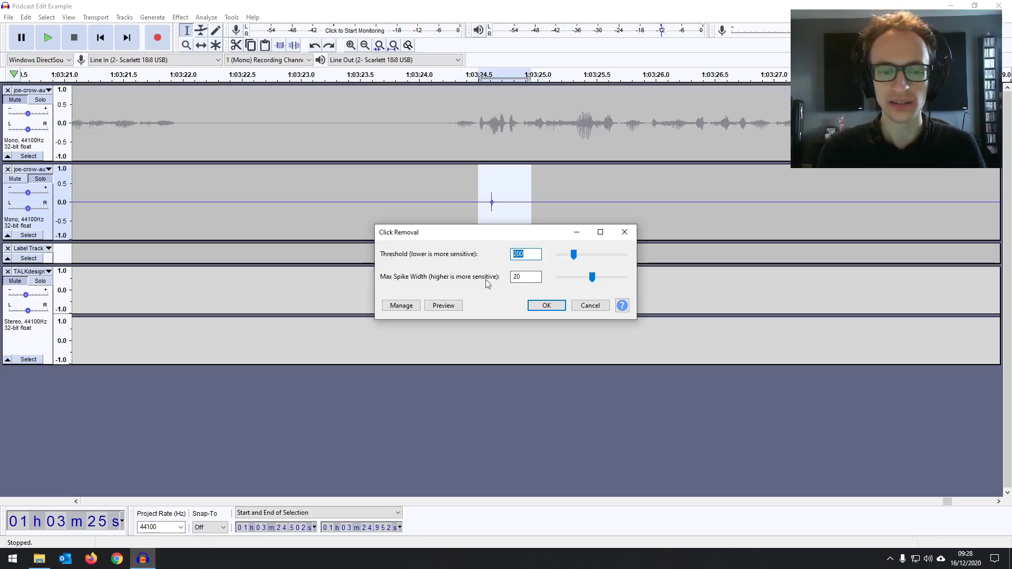
pyautogui.click(546, 305)
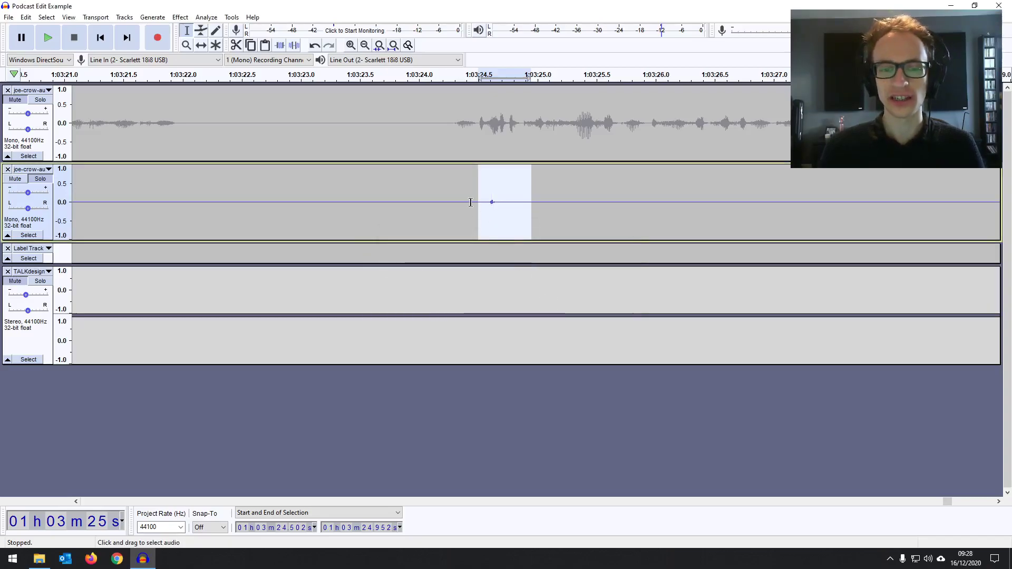
pyautogui.click(467, 202)
pyautogui.press('space')
pyautogui.press('space')
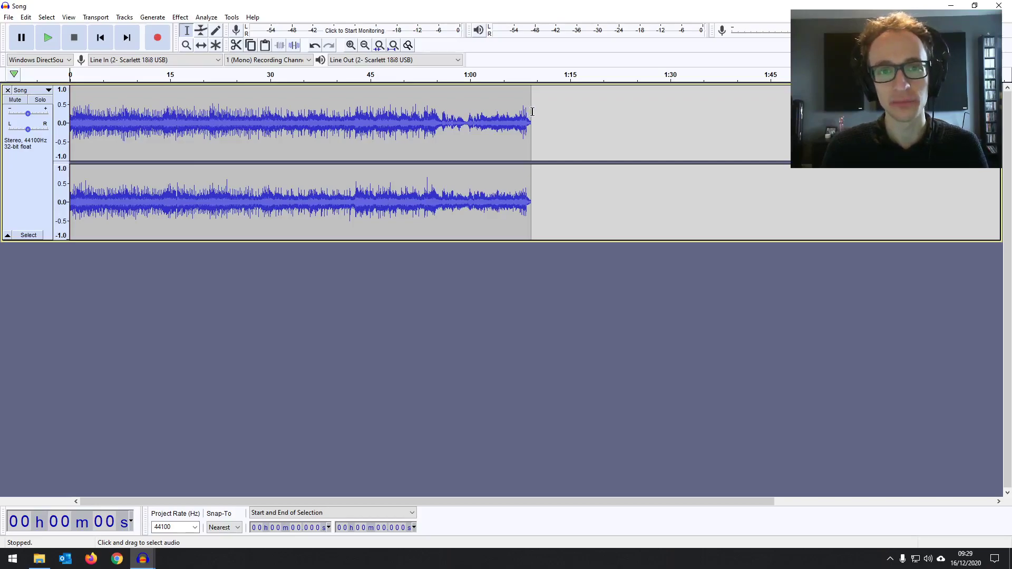
# Apply a Hard Limit Limiter to the whole Song clip: 5 dB input gain on both channels, -3 dB limit.
pyautogui.doubleClick(463, 124)
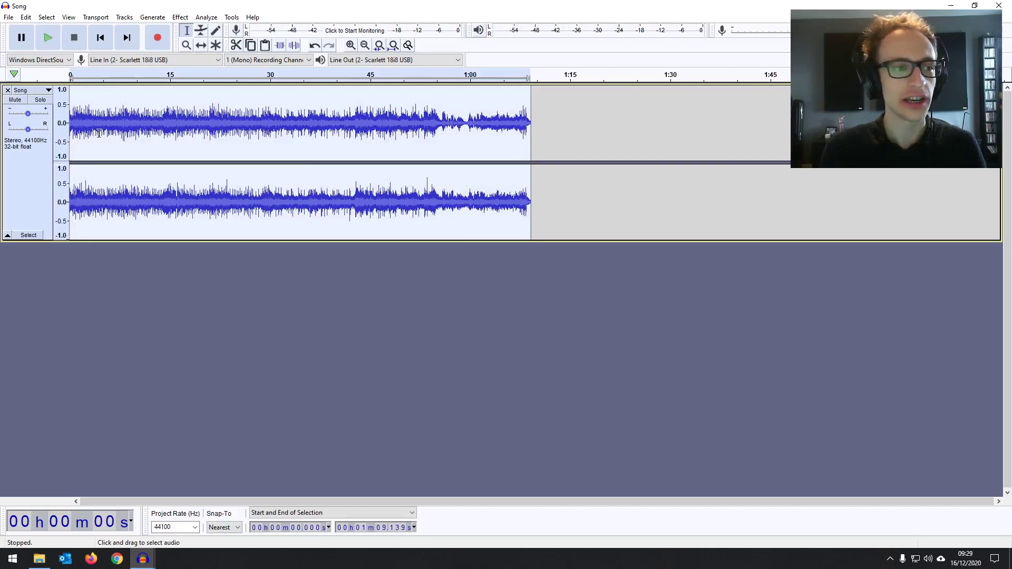
pyautogui.click(180, 17)
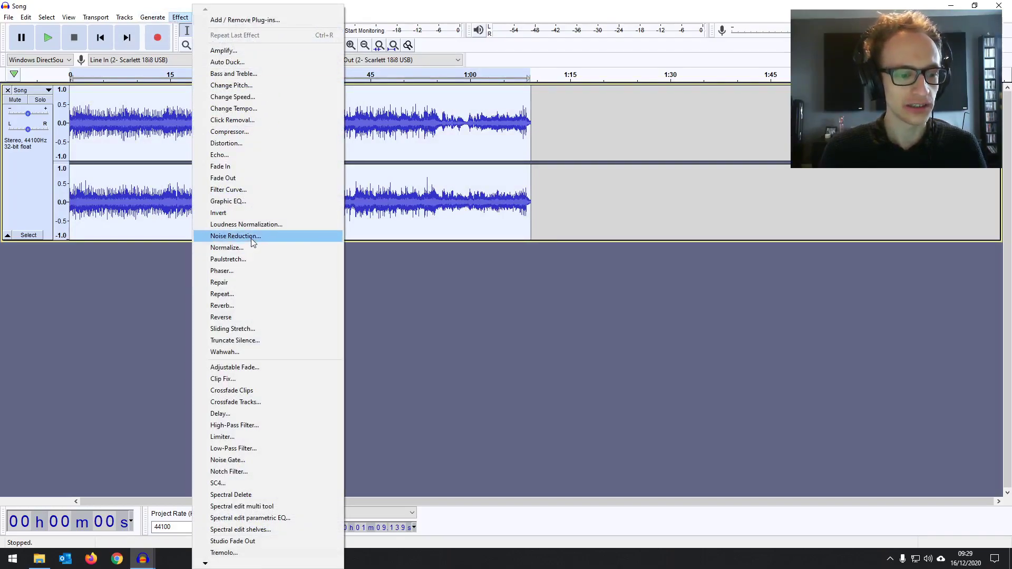
pyautogui.click(239, 437)
pyautogui.click(548, 218)
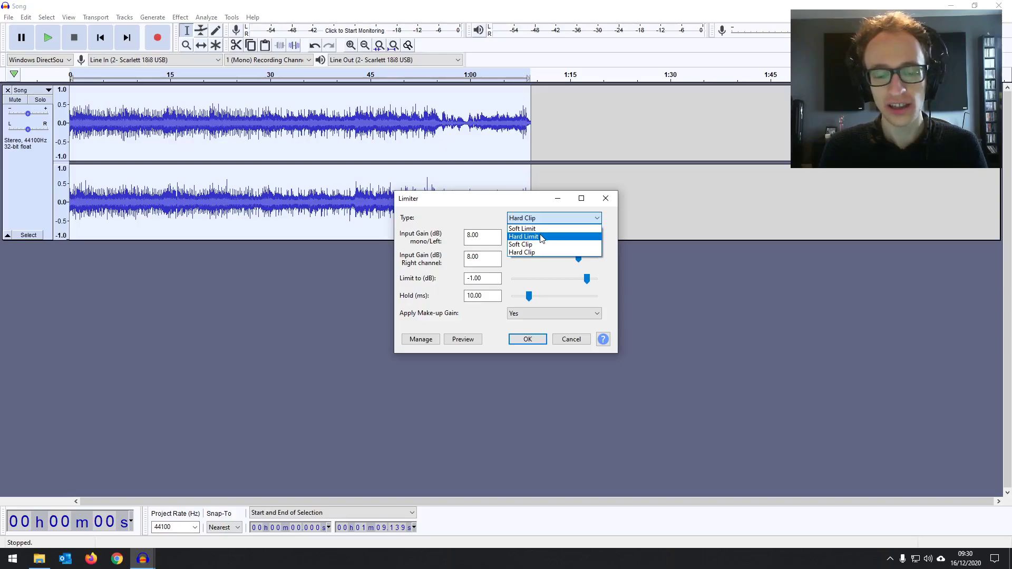
pyautogui.click(540, 240)
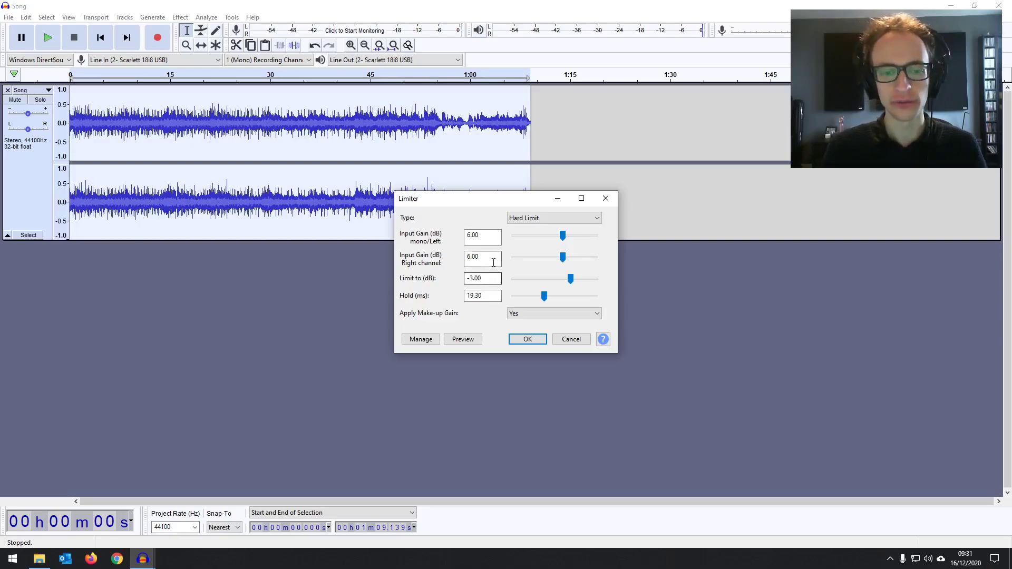
pyautogui.moveTo(566, 242); pyautogui.dragTo(553, 240)
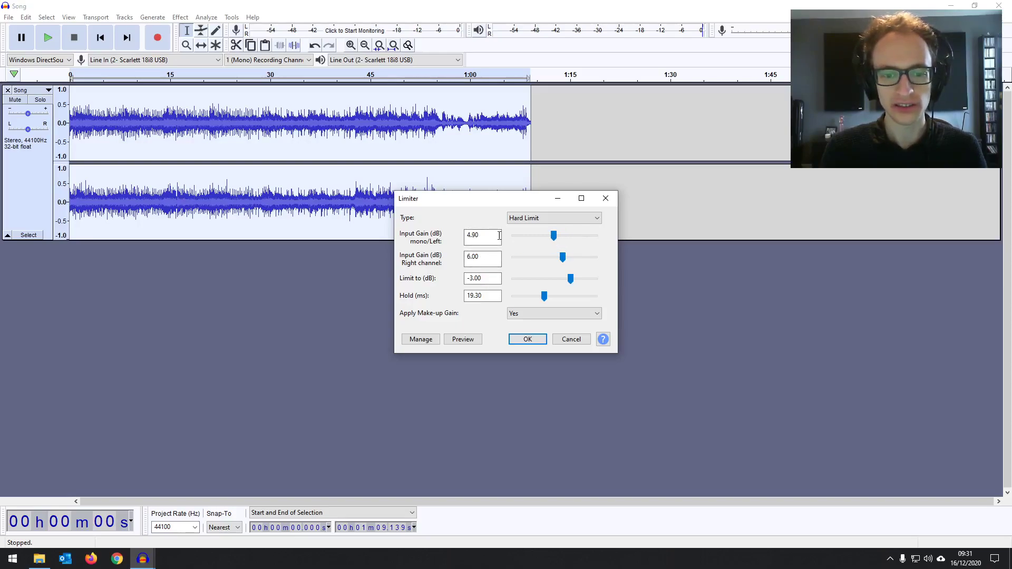
pyautogui.doubleClick(479, 235)
pyautogui.write('5')
pyautogui.doubleClick(481, 257)
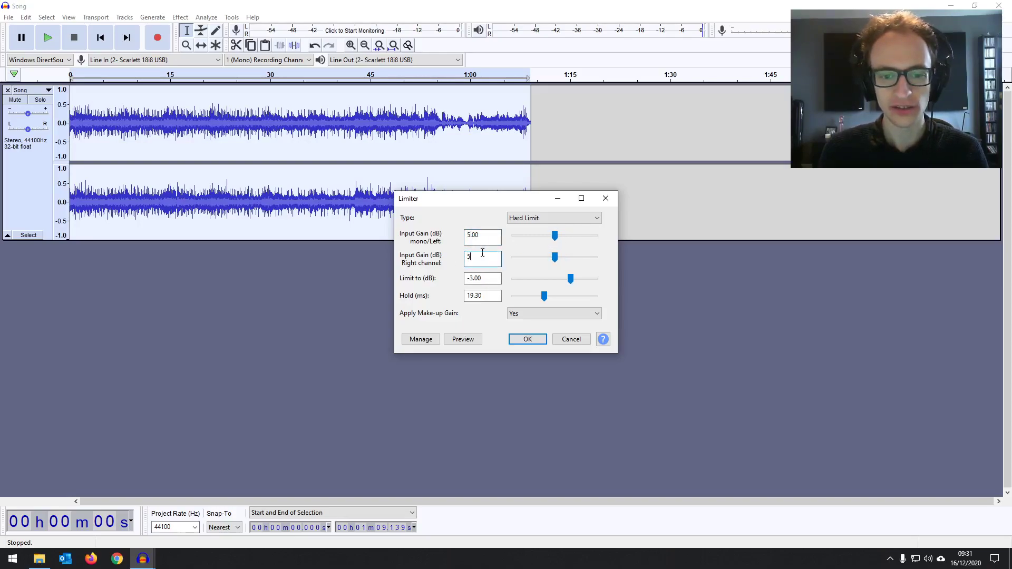
pyautogui.write('5')
pyautogui.click(527, 340)
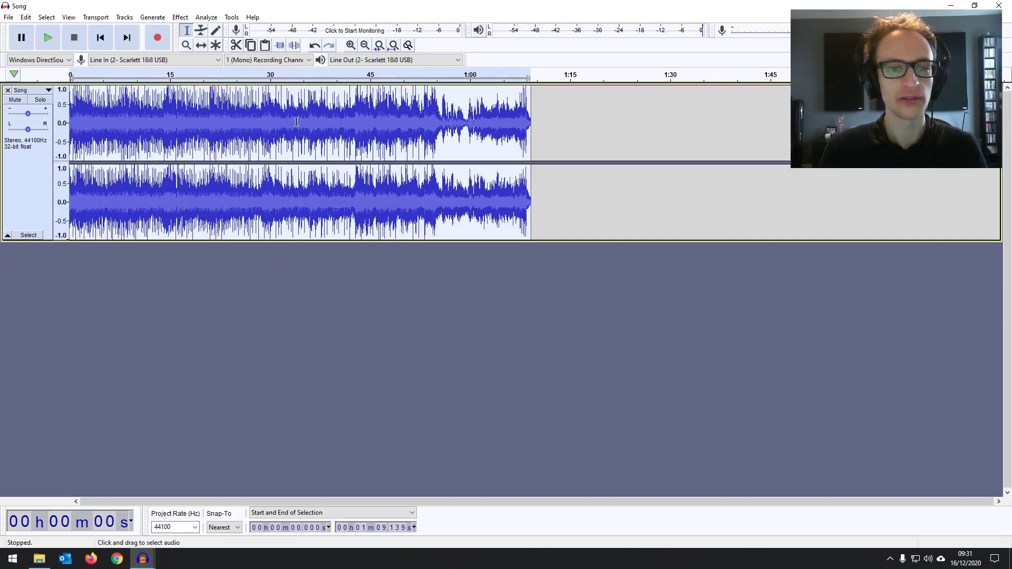
# Play the limited song from near the beginning, then stop it.
pyautogui.click(75, 92)
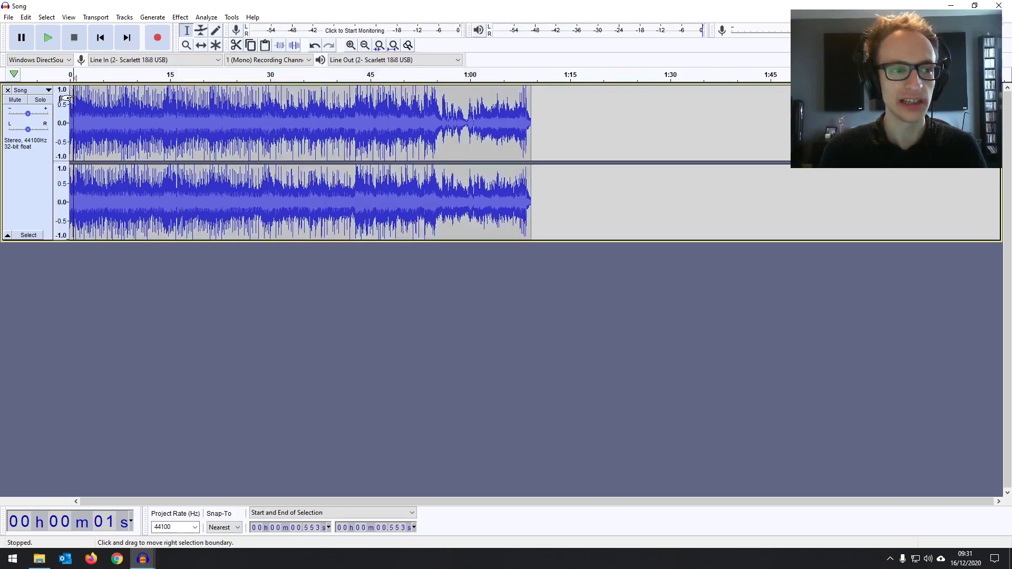
pyautogui.press('space')
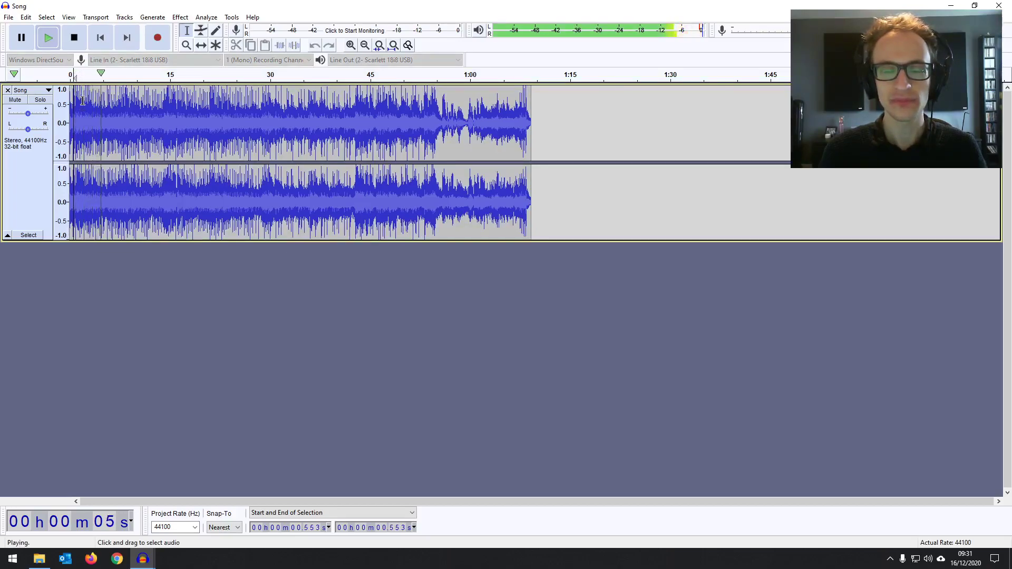
pyautogui.press('space')
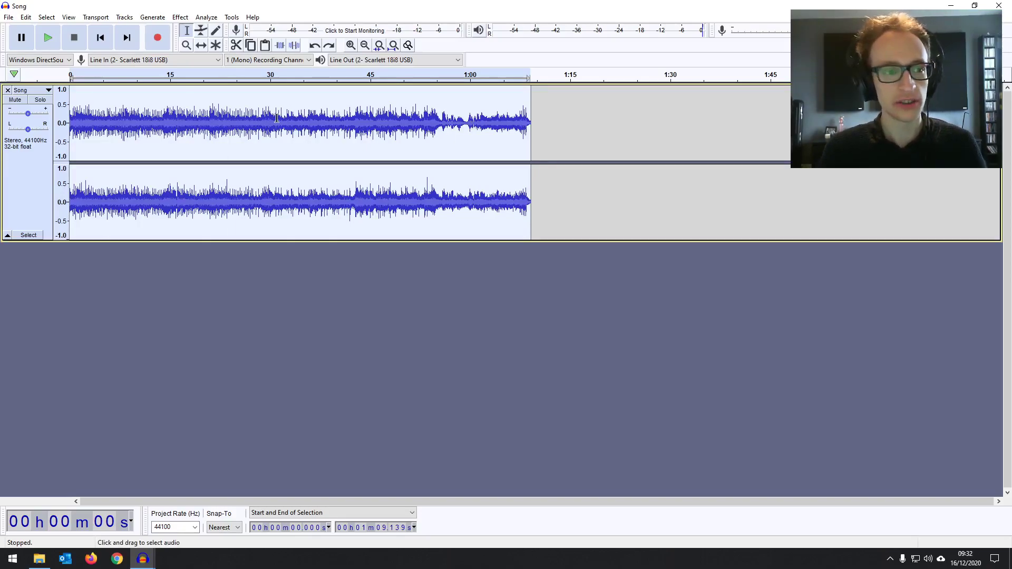
# Apply Compressor with -10 dB threshold and 3:1 ratio to the Song, then zoom in.
pyautogui.click(180, 17)
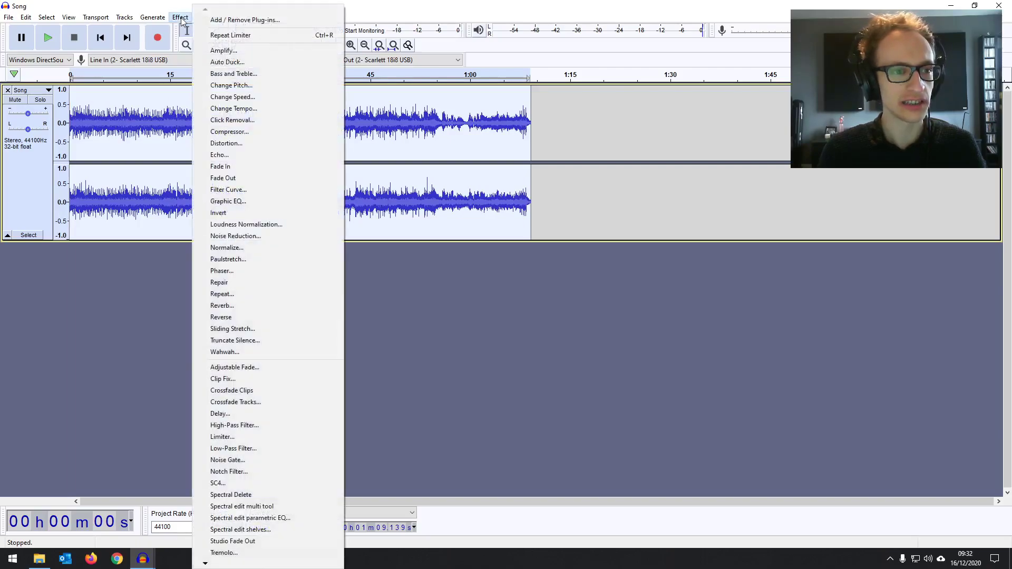
pyautogui.click(296, 131)
pyautogui.moveTo(535, 286); pyautogui.dragTo(556, 289)
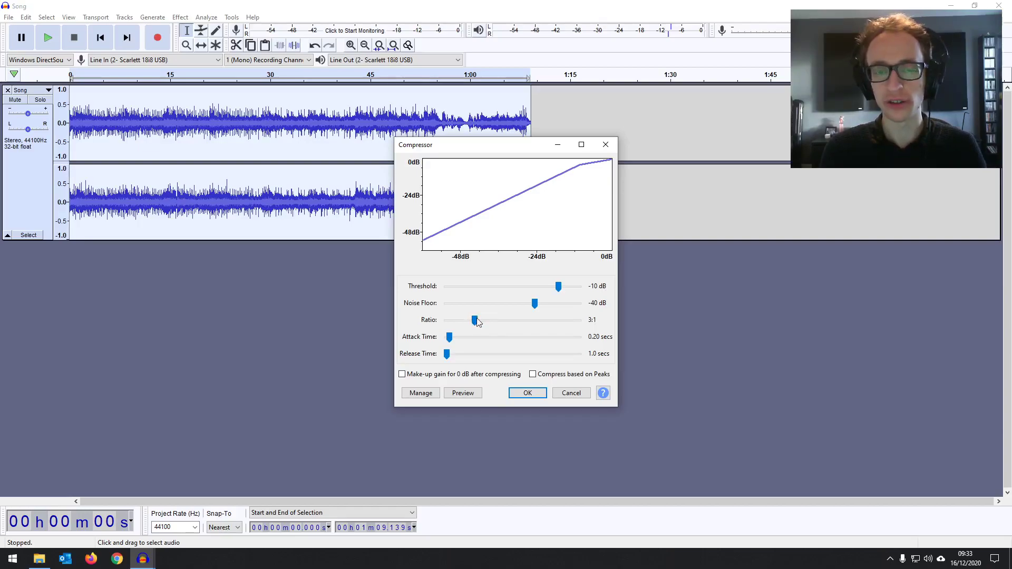
pyautogui.click(527, 393)
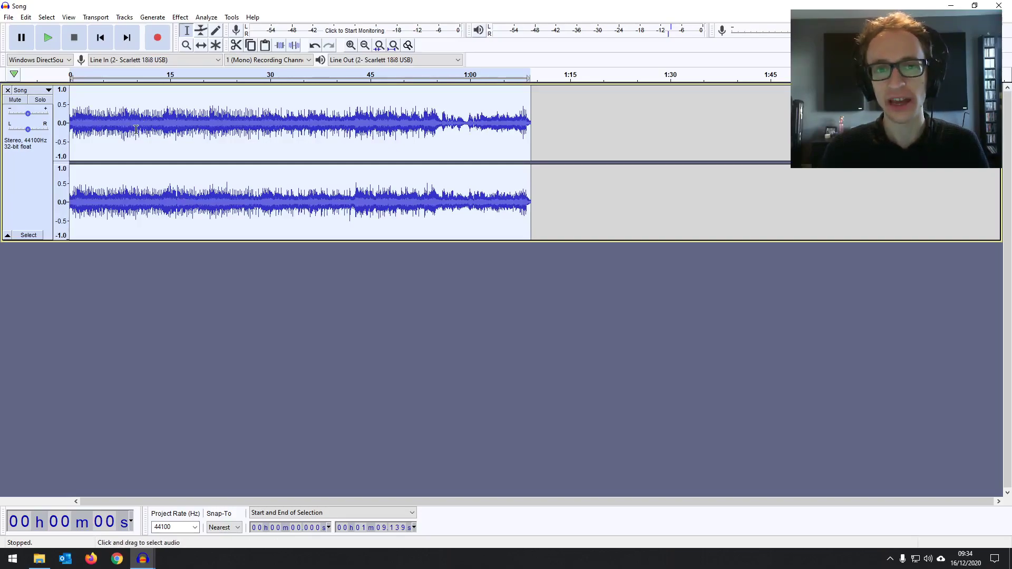
pyautogui.click(350, 45)
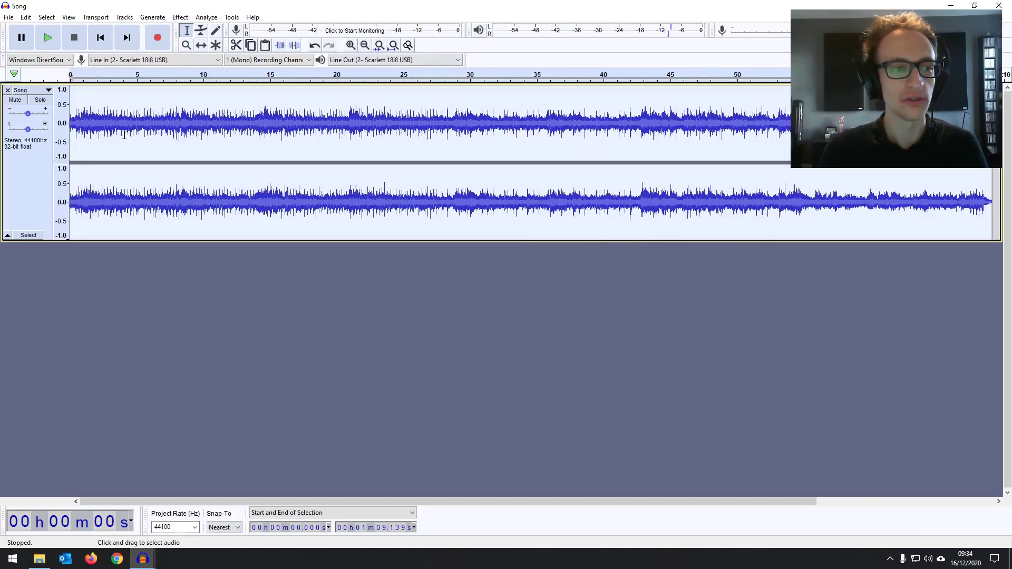
# Play the compressed song briefly, then try Filter Curve in the podcast project and dismiss the no-selection warning.
pyautogui.press('space')
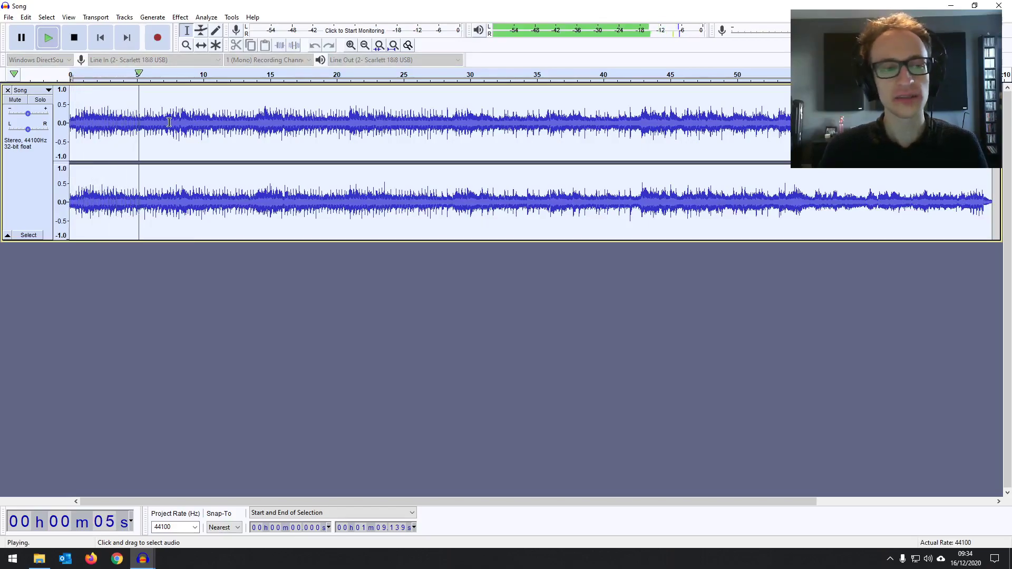
pyautogui.press('space')
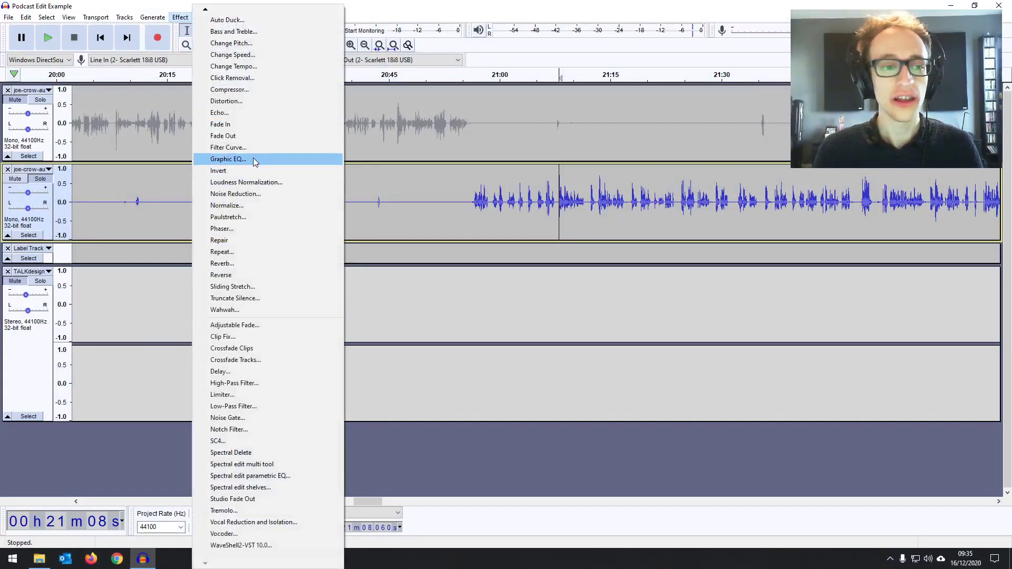
pyautogui.click(253, 150)
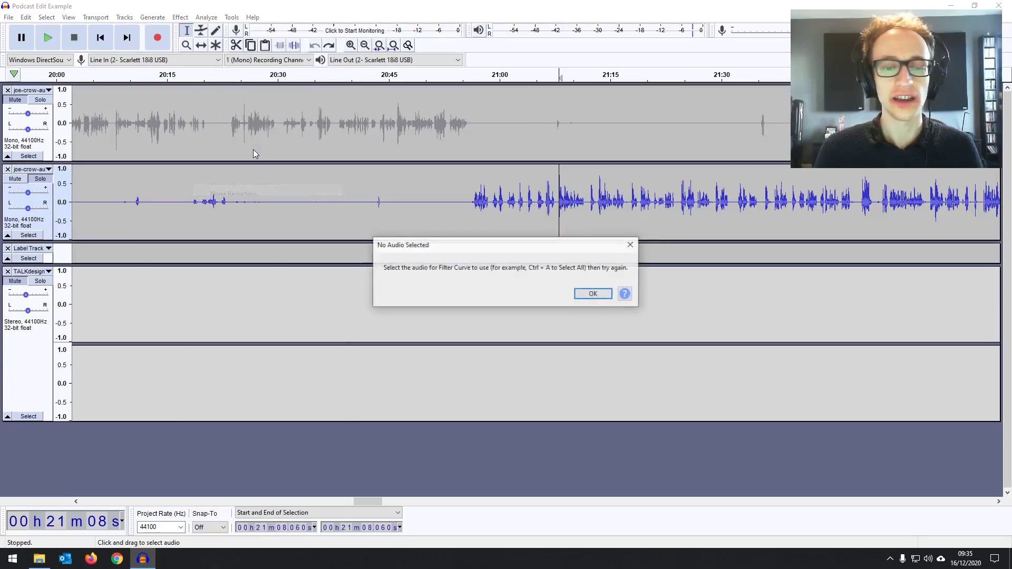
pyautogui.click(584, 298)
# Open Filter Curve EQ on 21:08–21:17 of the second voice track, flatten it, and preview.
pyautogui.moveTo(557, 192); pyautogui.dragTo(624, 192)
pyautogui.click(179, 18)
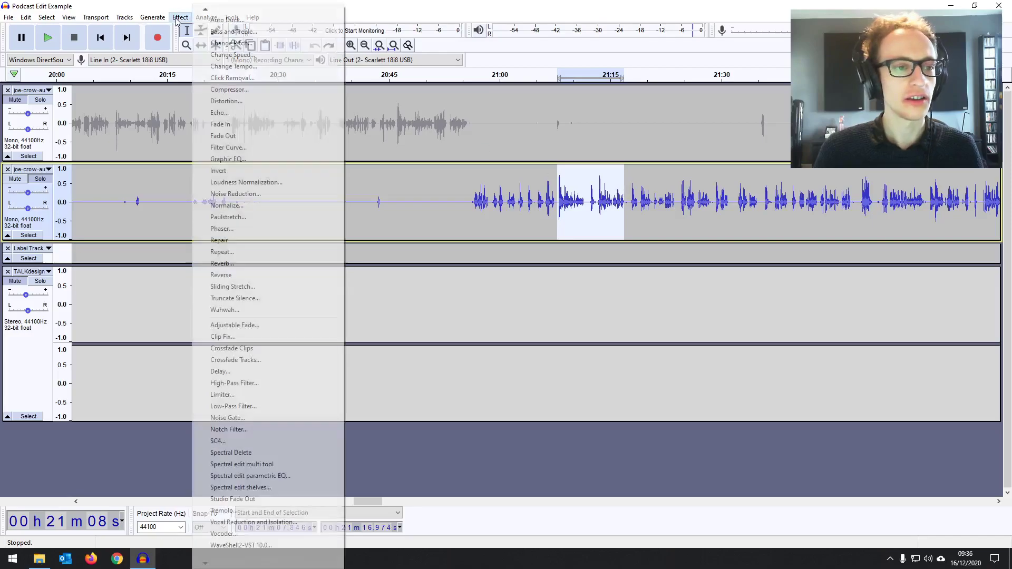
pyautogui.click(226, 148)
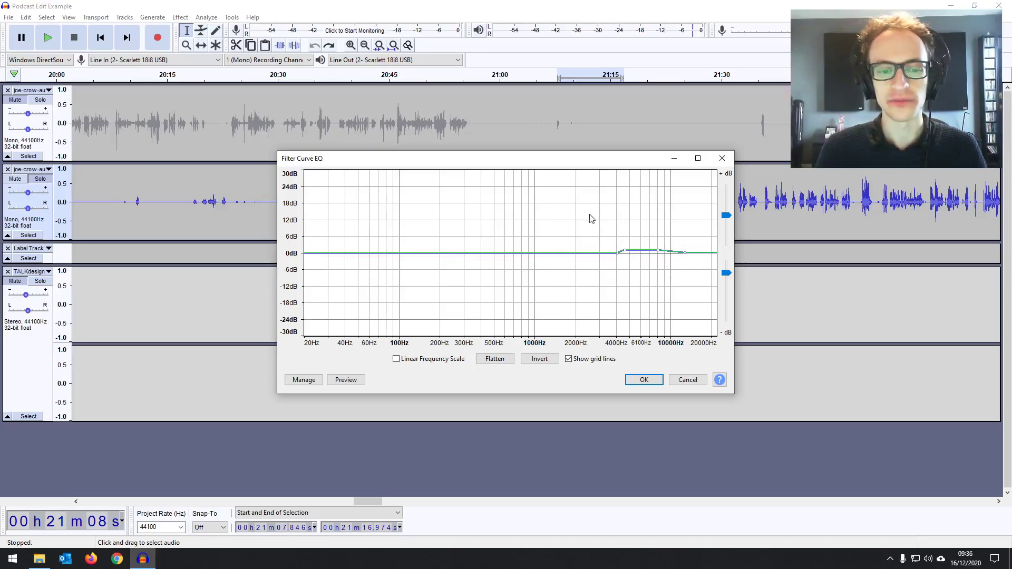
pyautogui.moveTo(562, 162); pyautogui.dragTo(348, 110)
pyautogui.click(312, 311)
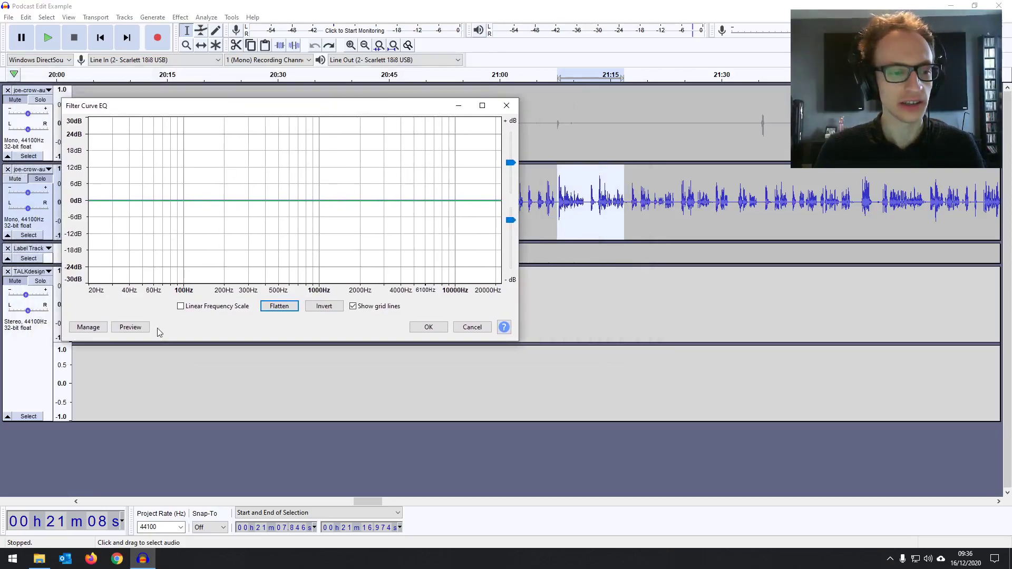
pyautogui.click(136, 329)
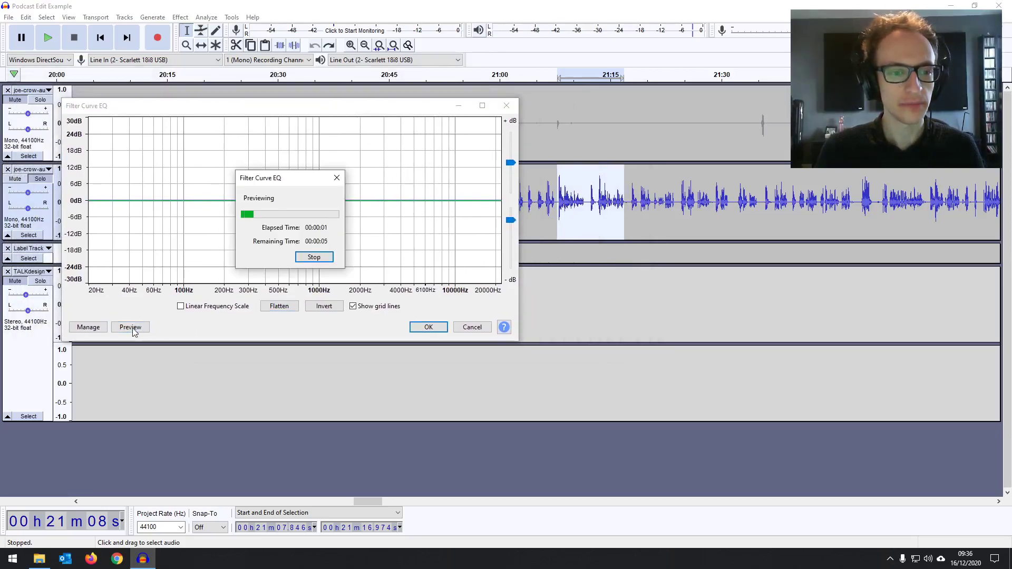
pyautogui.click(314, 257)
# Shape a roughly +3 dB boost around 100–200 Hz on the EQ curve and preview it.
pyautogui.click(180, 200)
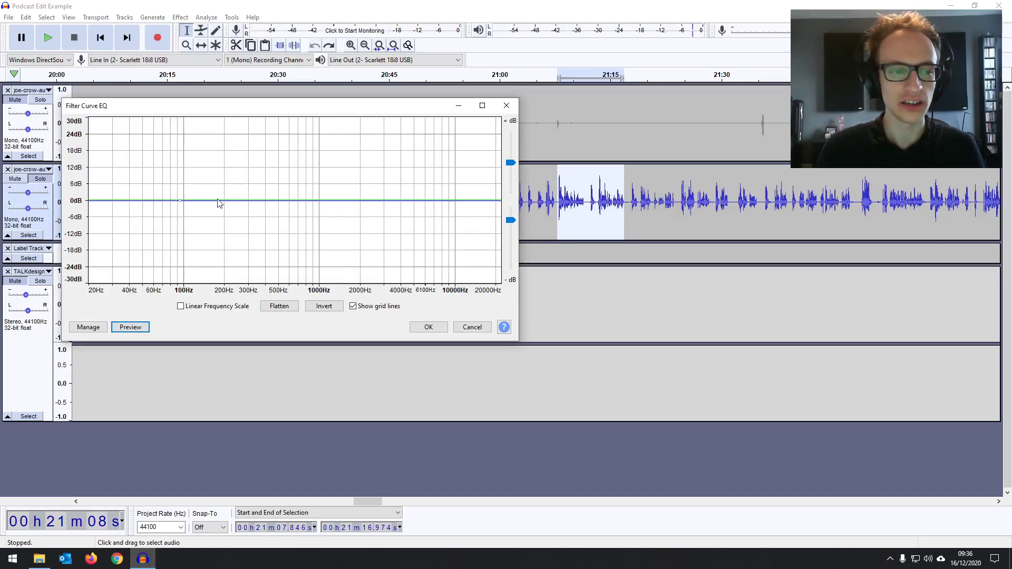
pyautogui.click(229, 200)
pyautogui.click(185, 190)
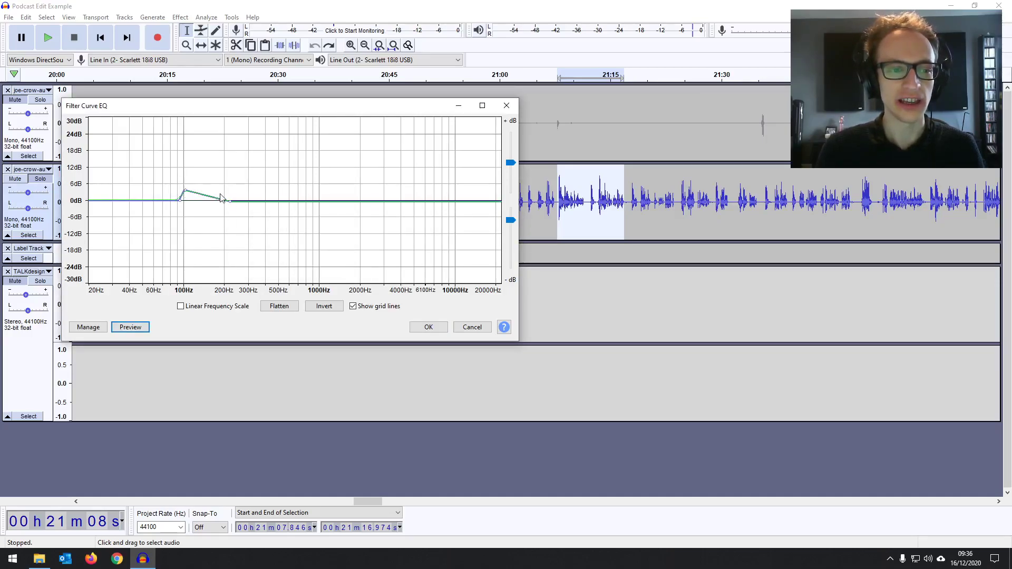
pyautogui.click(222, 195)
pyautogui.click(230, 203)
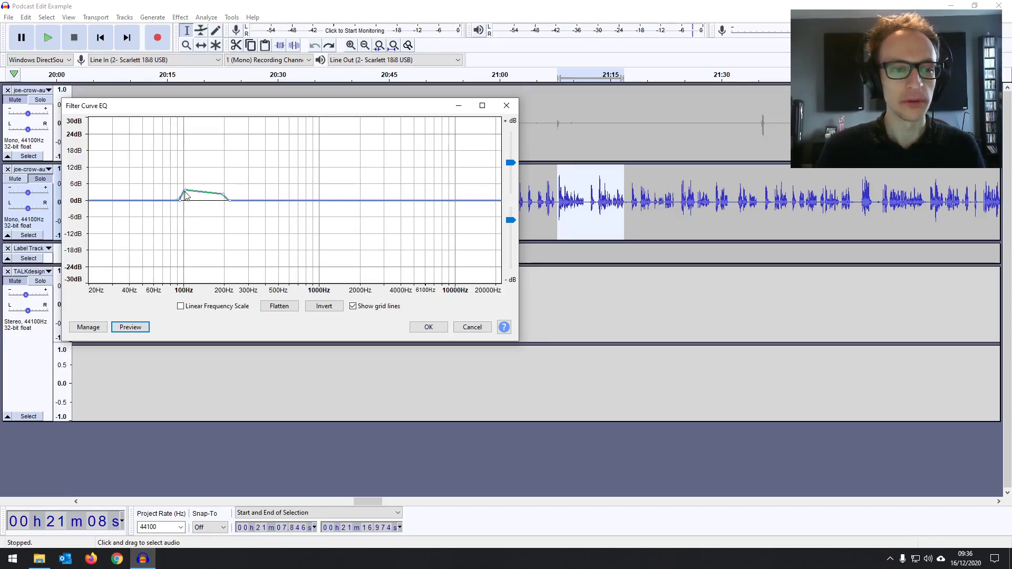
pyautogui.moveTo(184, 191); pyautogui.dragTo(185, 195)
pyautogui.click(130, 328)
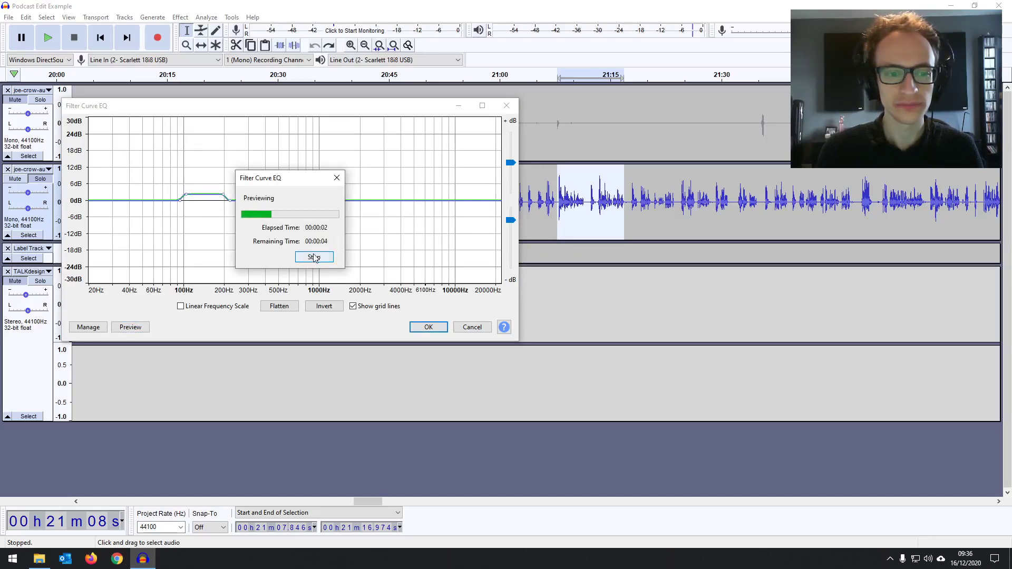
pyautogui.click(314, 258)
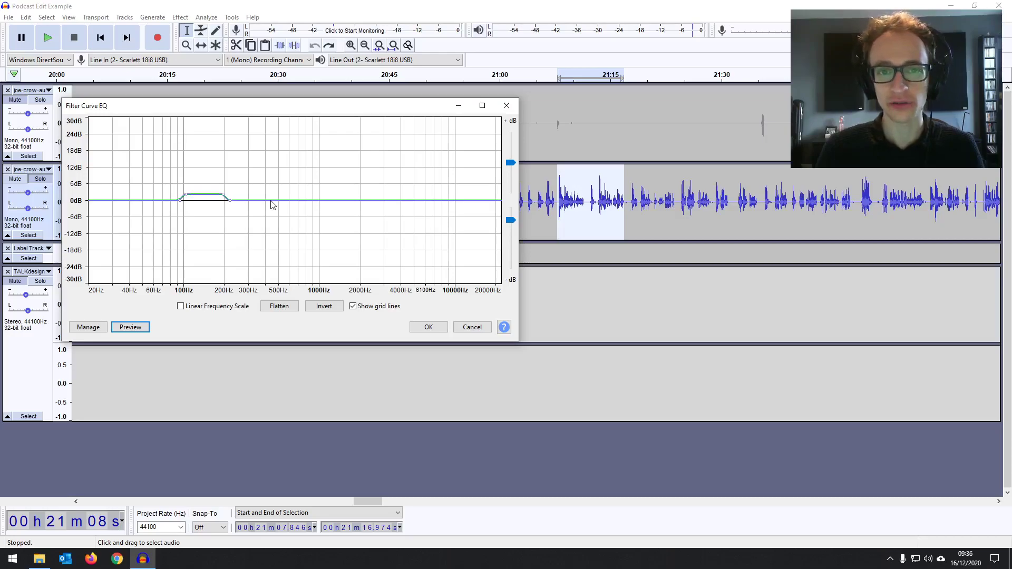
# Add a dip of about -16 dB near 600 Hz, then flatten and close the EQ unapplied.
pyautogui.click(271, 200)
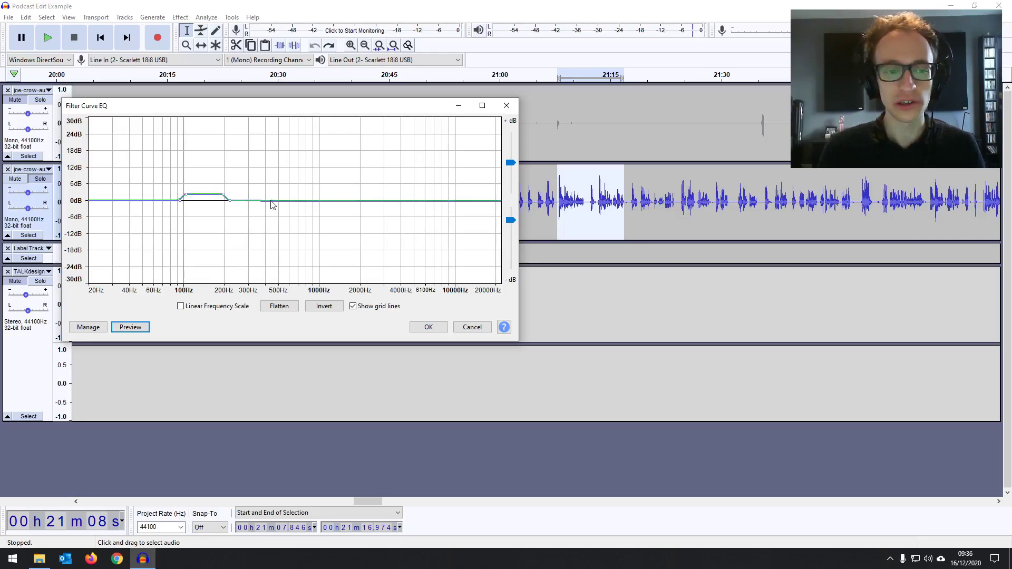
pyautogui.click(308, 201)
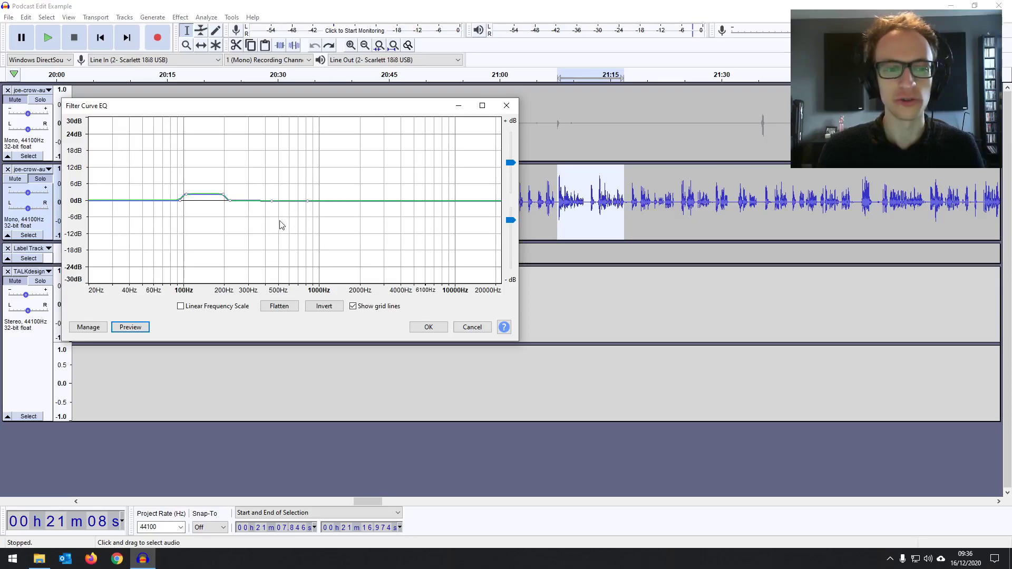
pyautogui.click(282, 244)
pyautogui.click(296, 247)
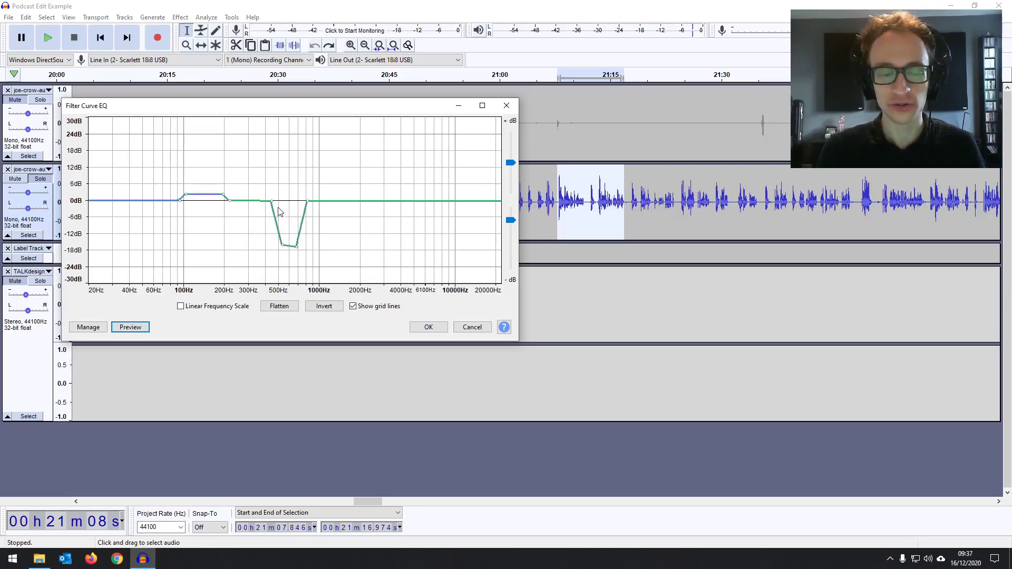
pyautogui.click(278, 307)
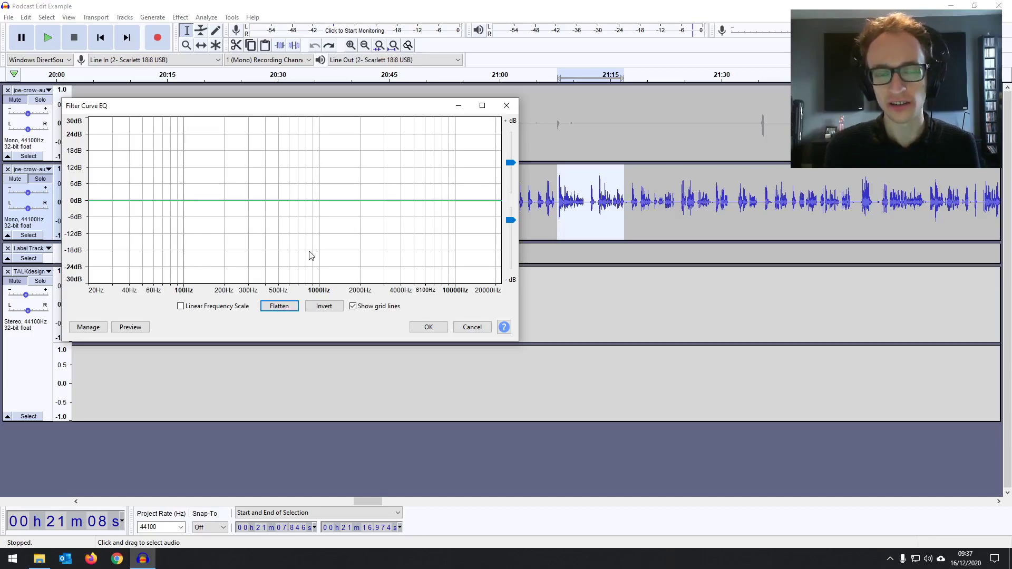
pyautogui.click(507, 105)
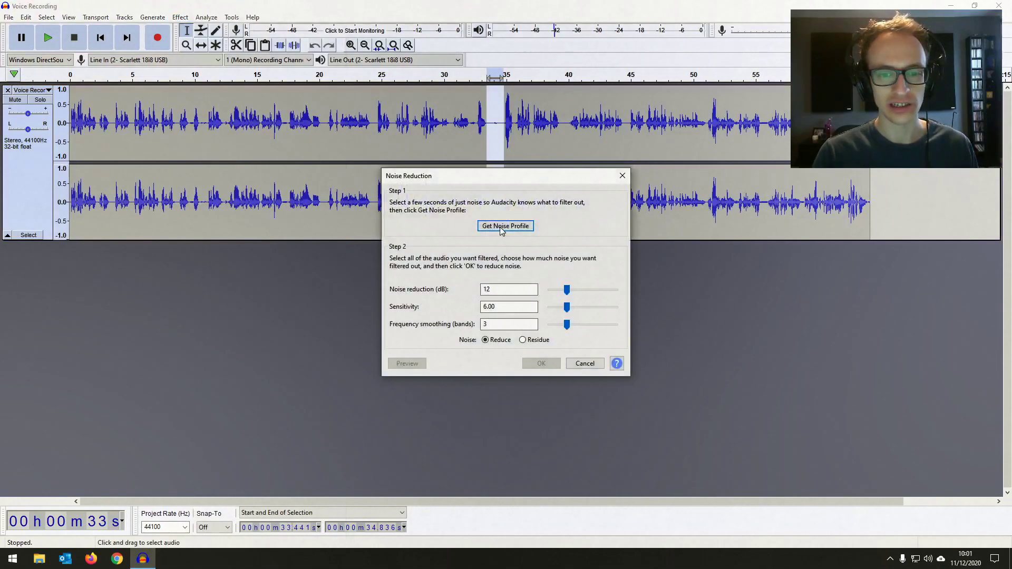
# Capture the noise profile, select the whole voice track, and set noise reduction to 18 dB, sensitivity 3.00, smoothing 8.
pyautogui.click(500, 226)
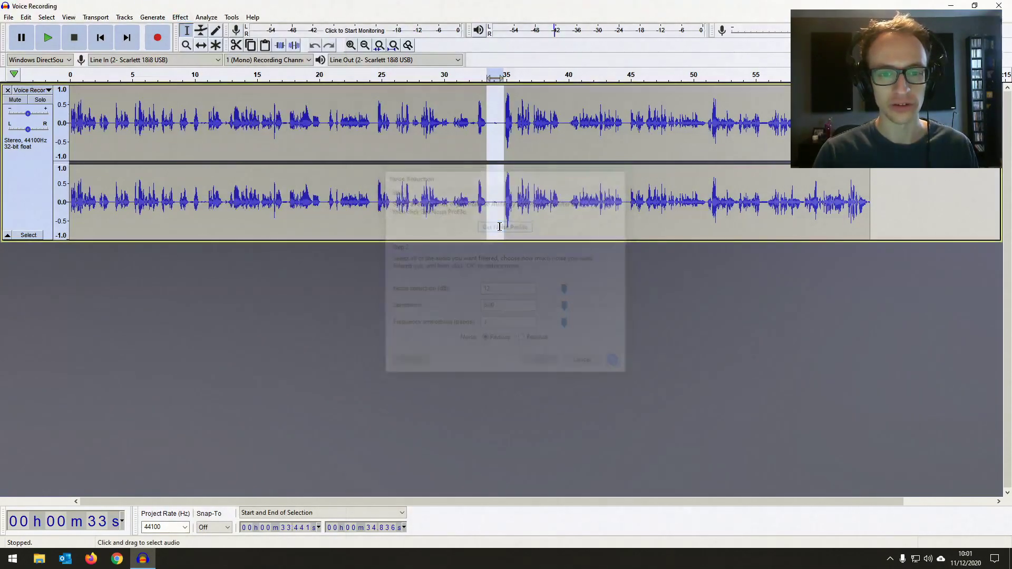
pyautogui.click(524, 123)
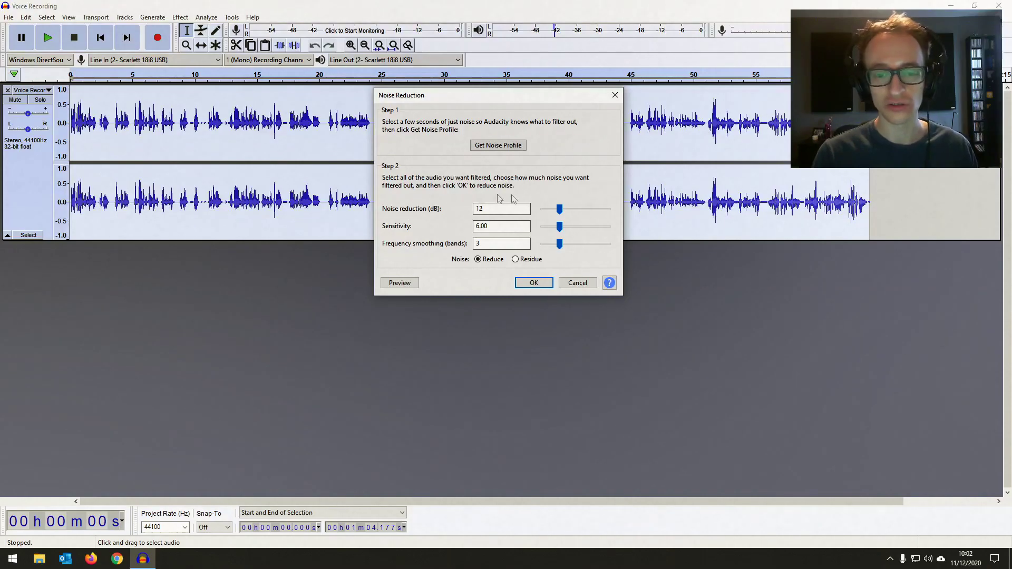
pyautogui.doubleClick(481, 209)
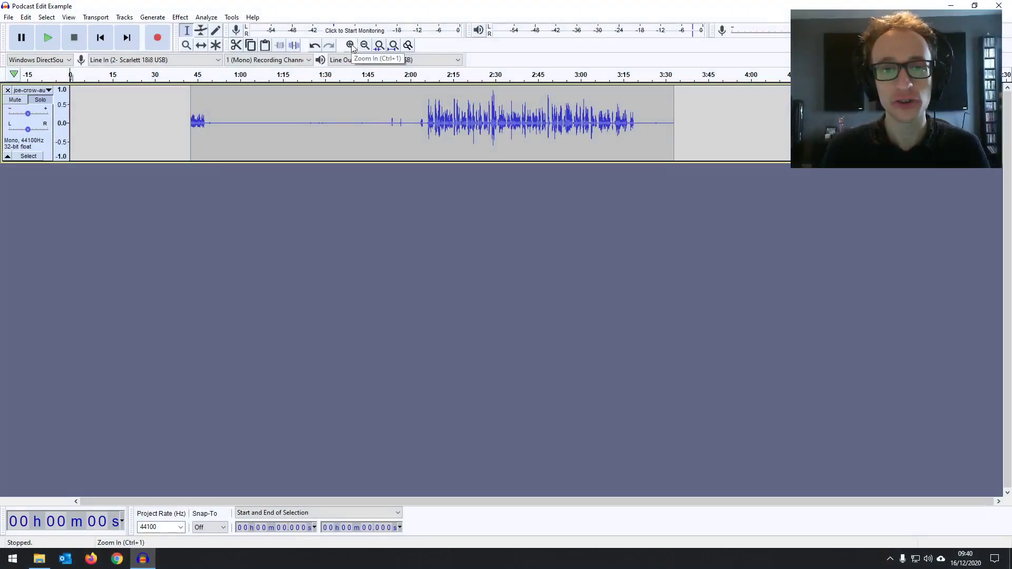
# Zoom in and back out on the timeline to view the whole podcast clip.
pyautogui.click(179, 18)
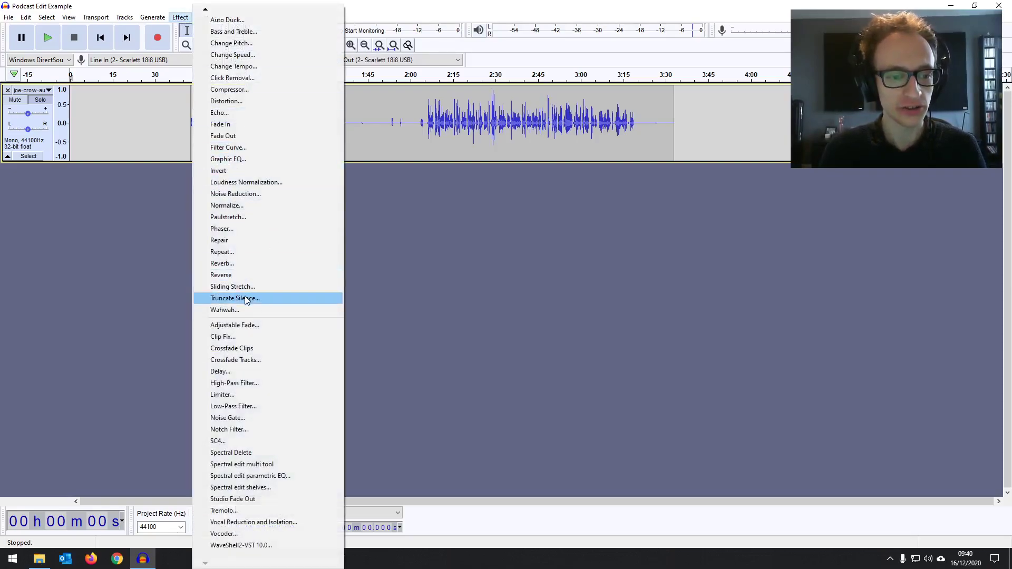
pyautogui.click(388, 277)
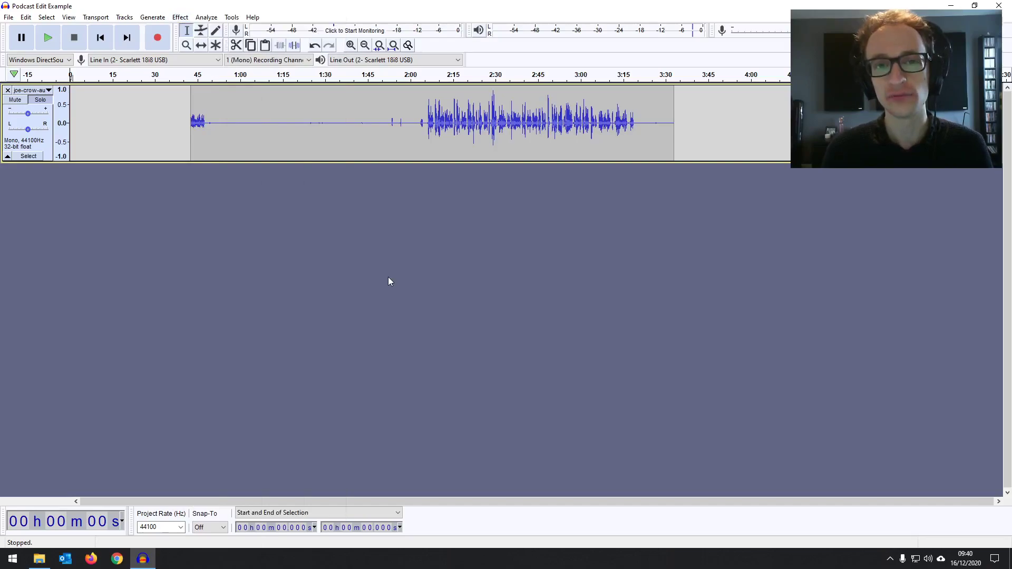
pyautogui.click(351, 45)
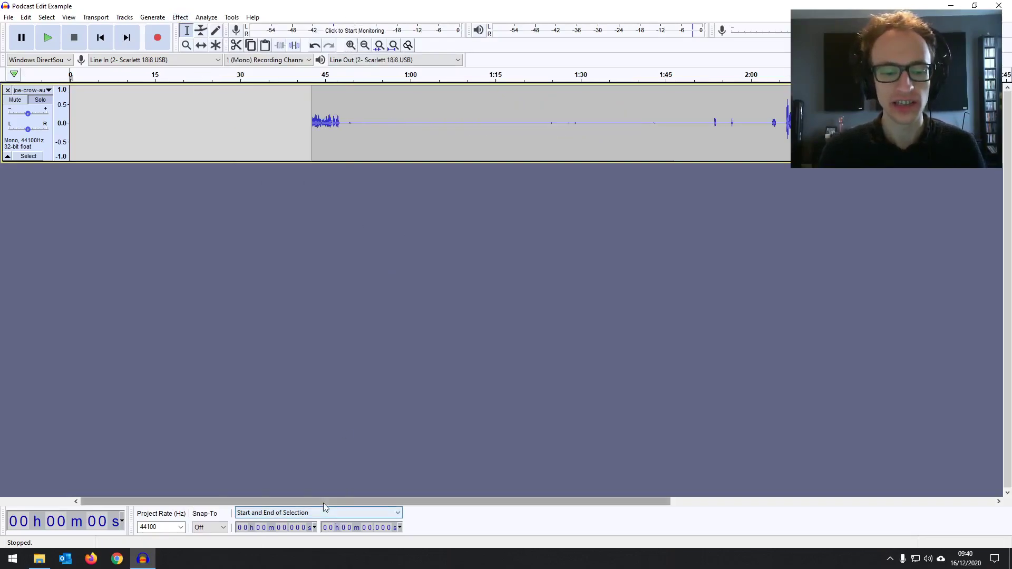
pyautogui.moveTo(324, 502); pyautogui.dragTo(492, 493)
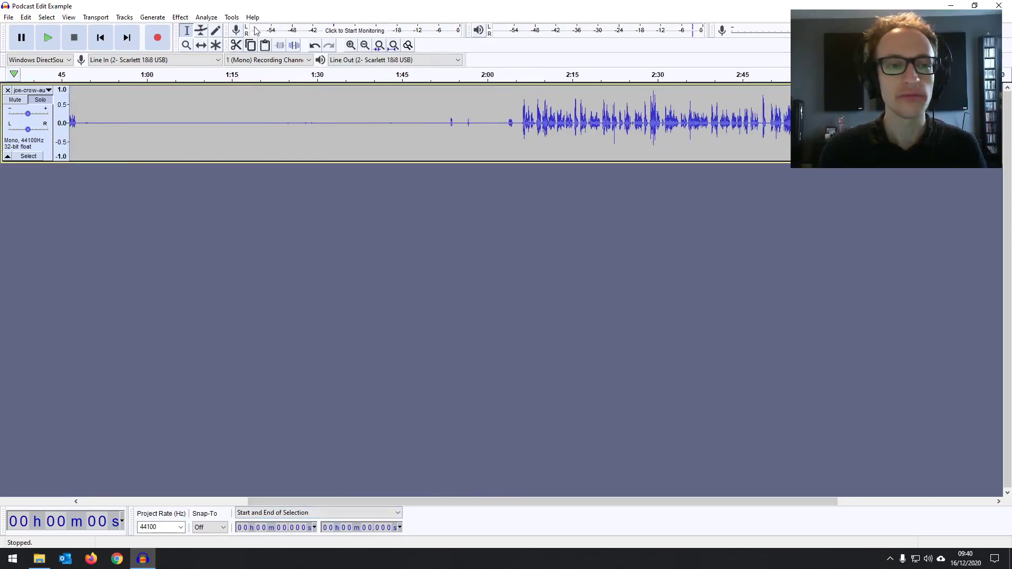
pyautogui.click(365, 46)
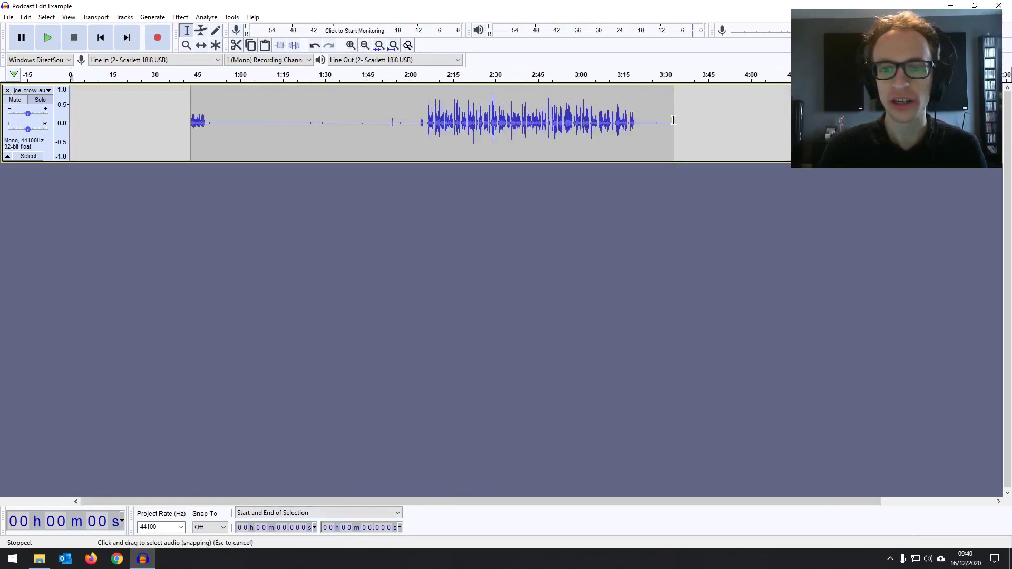
# Truncate silences from about 45 s to the clip end, shortening pauses to 0.3 s.
pyautogui.moveTo(672, 120); pyautogui.dragTo(191, 124)
pyautogui.click(180, 17)
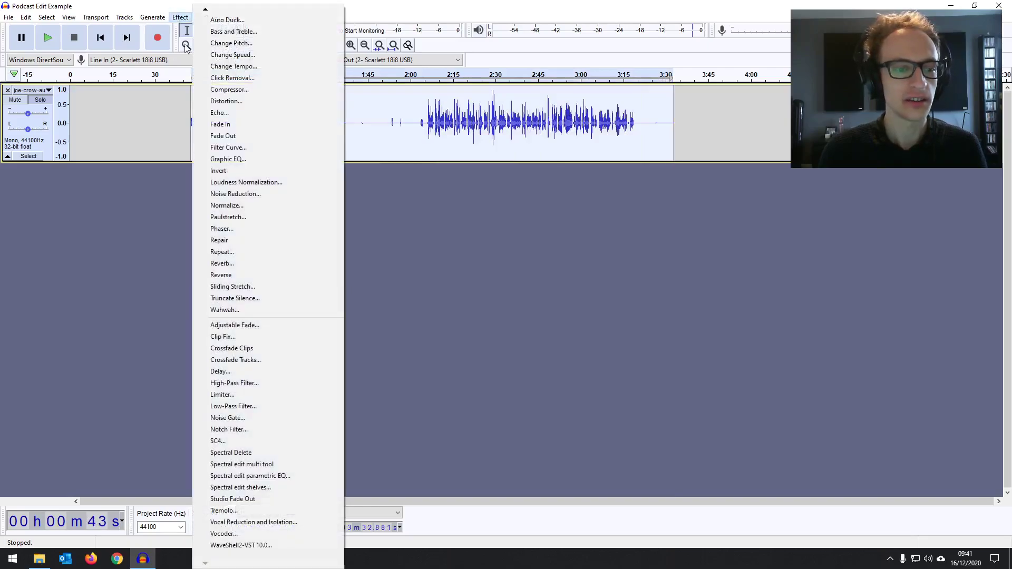
pyautogui.click(270, 300)
pyautogui.moveTo(517, 195); pyautogui.dragTo(479, 198)
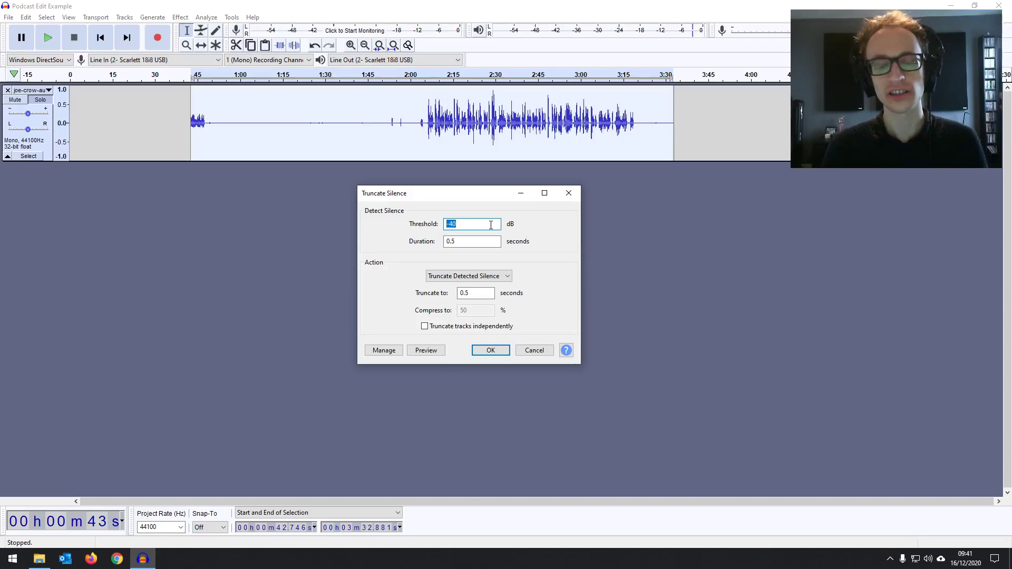
pyautogui.click(488, 242)
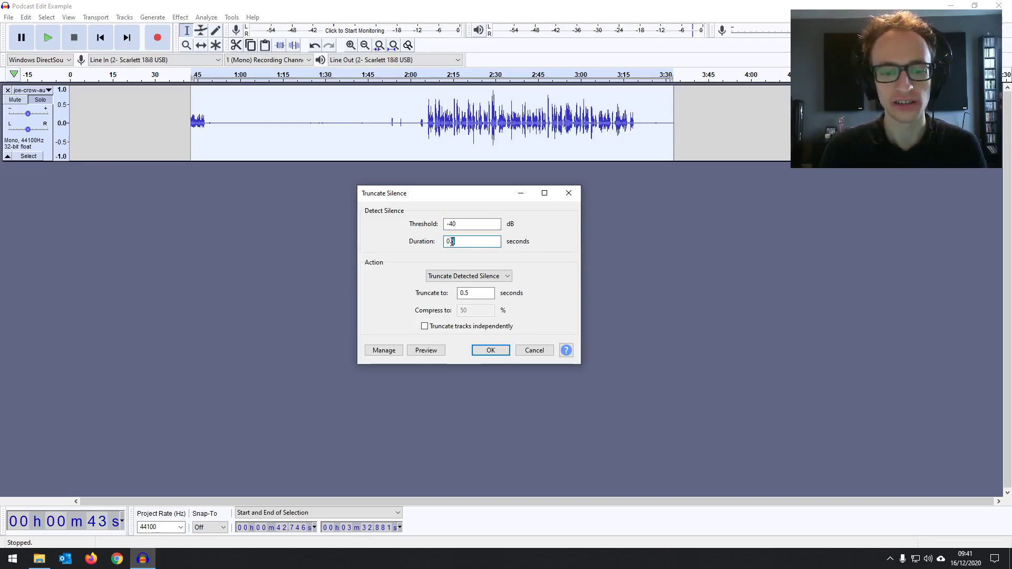
pyautogui.click(466, 293)
pyautogui.moveTo(469, 294); pyautogui.dragTo(472, 291)
pyautogui.write('3')
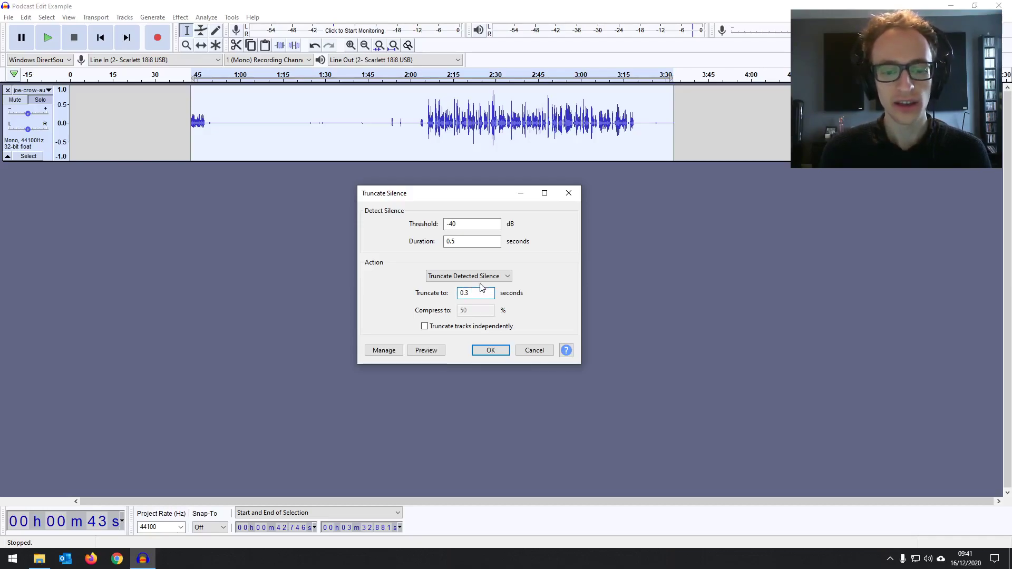
pyautogui.click(490, 350)
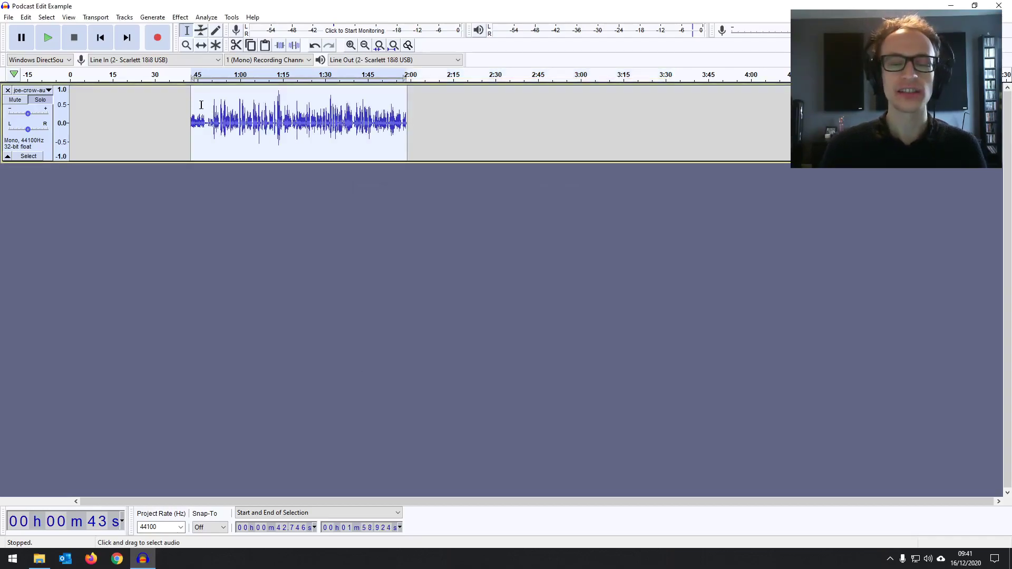
# Zoom in around 0:40 and set the play position to about 42.7 s.
pyautogui.click(188, 102)
pyautogui.click(350, 46)
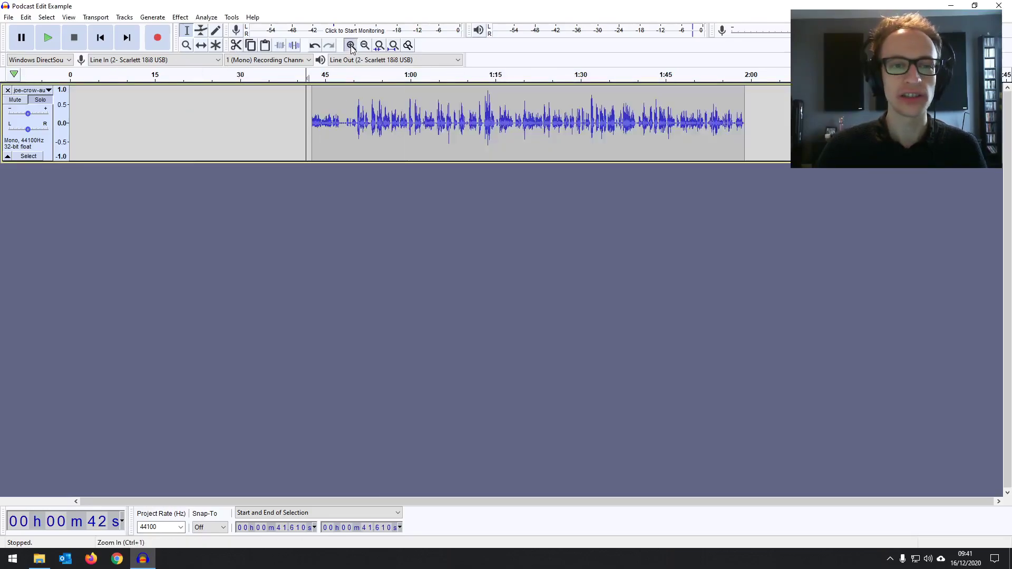
pyautogui.click(350, 45)
pyautogui.click(350, 45)
pyautogui.click(560, 126)
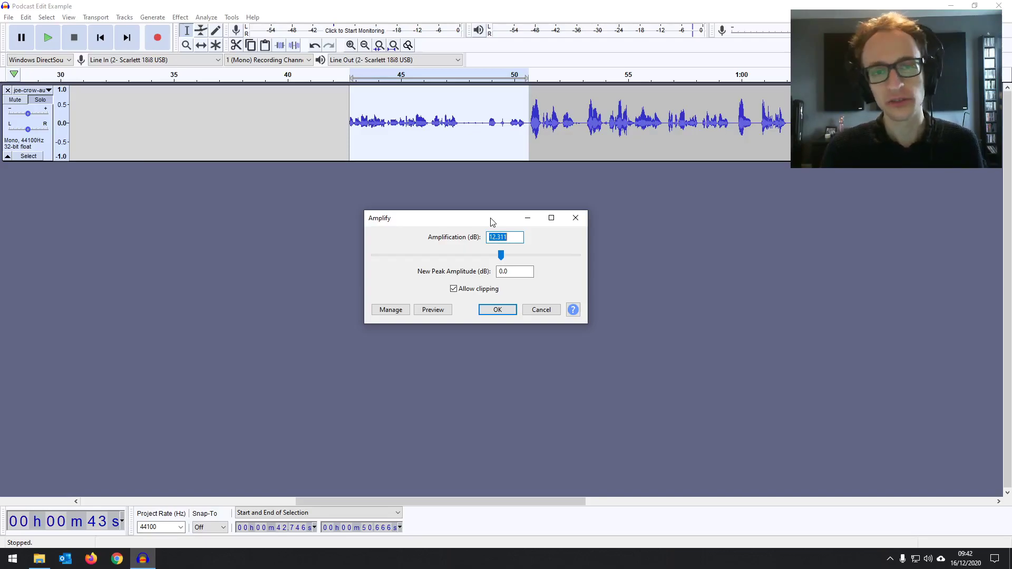
# Boost the quiet 42.7–50.7 s passage by 2 dB with Amplify.
pyautogui.moveTo(478, 220); pyautogui.dragTo(471, 214)
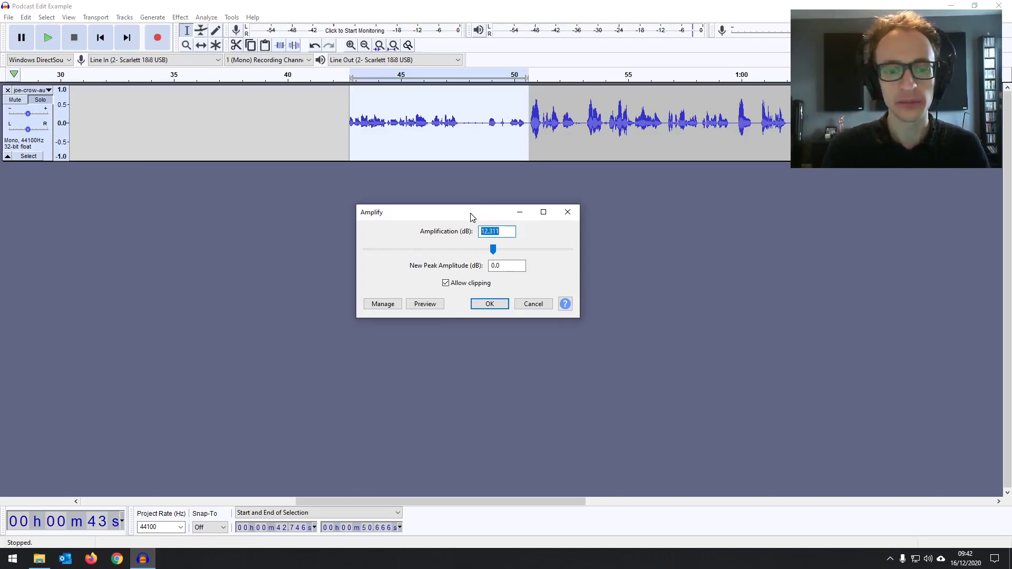
pyautogui.moveTo(493, 249); pyautogui.dragTo(472, 254)
pyautogui.doubleClick(491, 232)
pyautogui.write('-2.2')
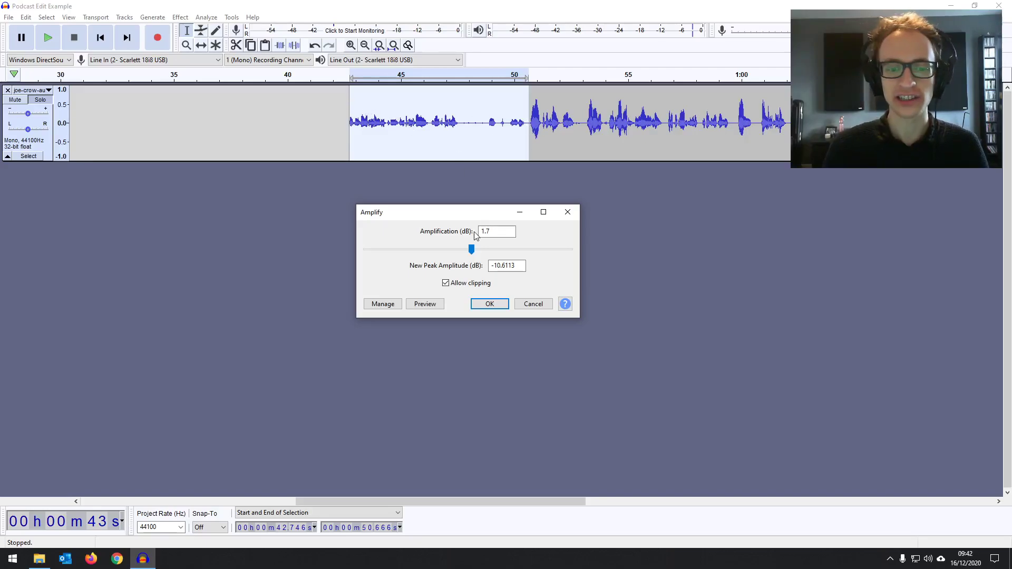
pyautogui.hotkey('shift', 'Tab')
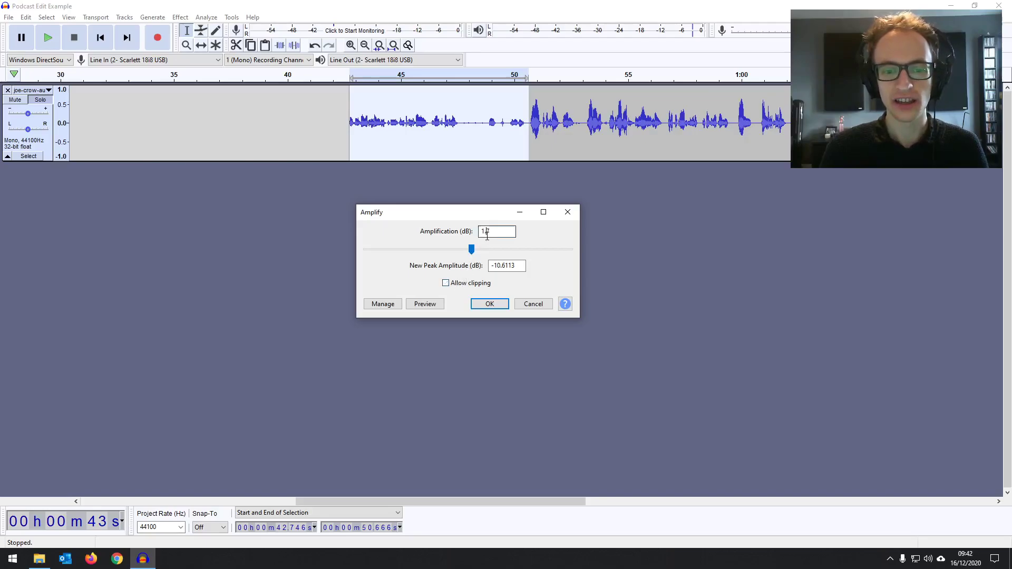
pyautogui.write('2')
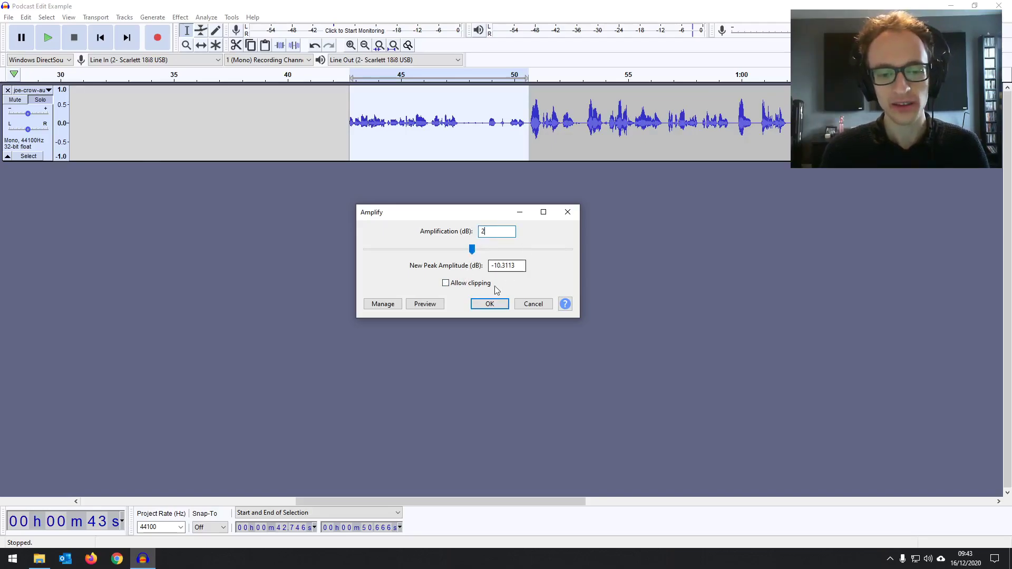
pyautogui.click(493, 304)
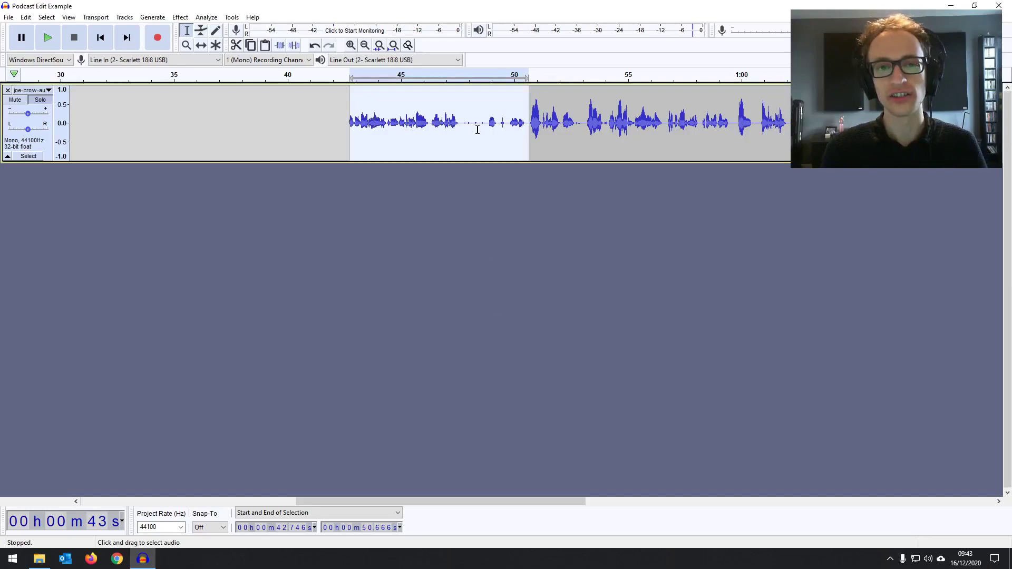
# Select the short loud burst near 51 s and enter -2 dB in Amplify.
pyautogui.click(567, 125)
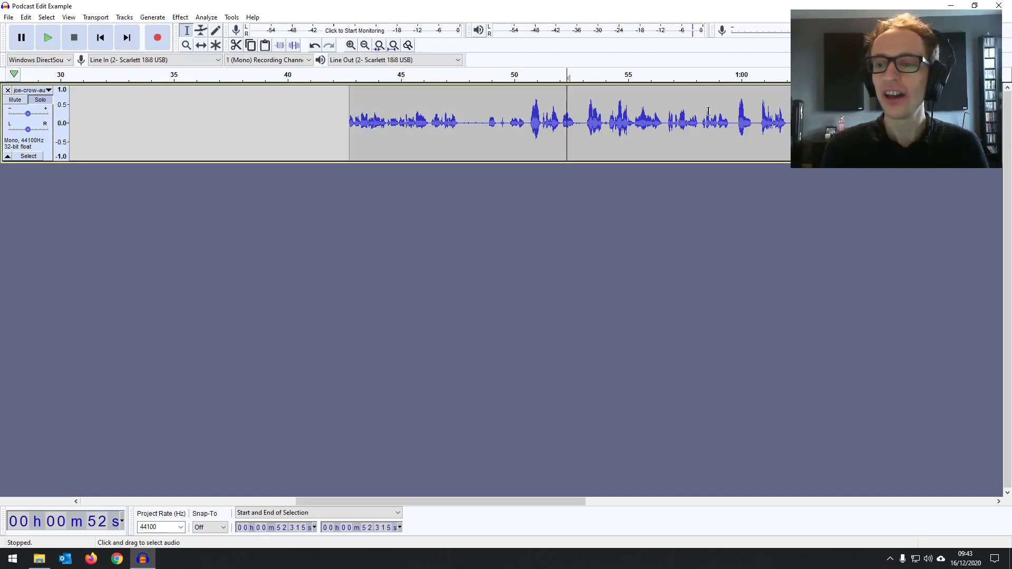
pyautogui.moveTo(792, 122); pyautogui.dragTo(842, 122)
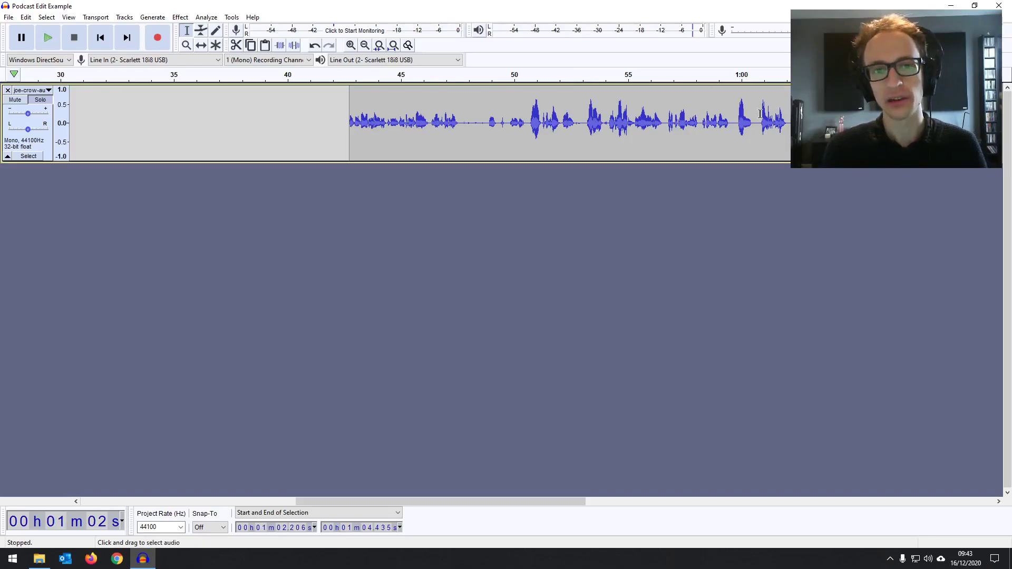
pyautogui.moveTo(527, 122); pyautogui.dragTo(541, 122)
pyautogui.click(181, 17)
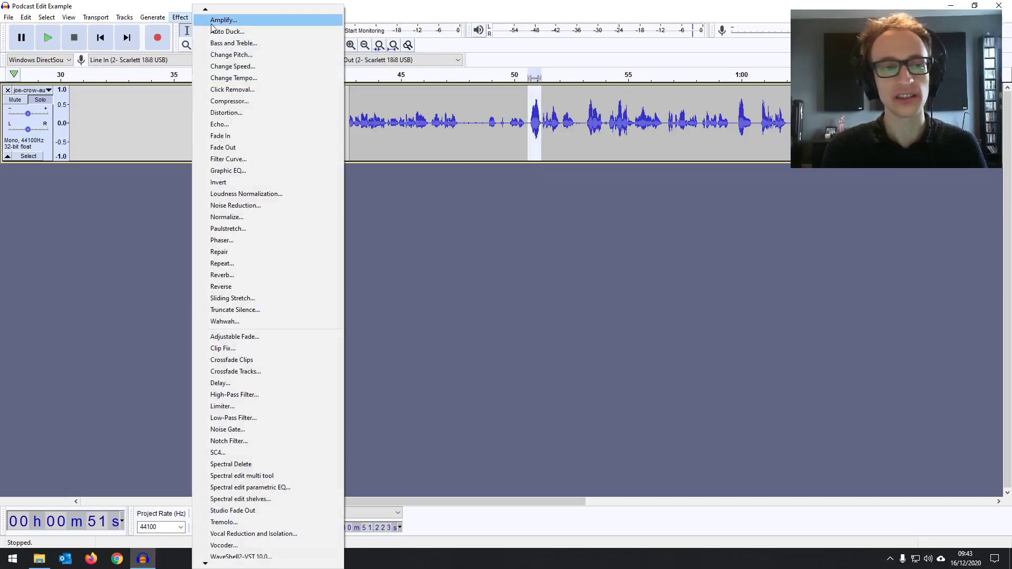
pyautogui.click(200, 29)
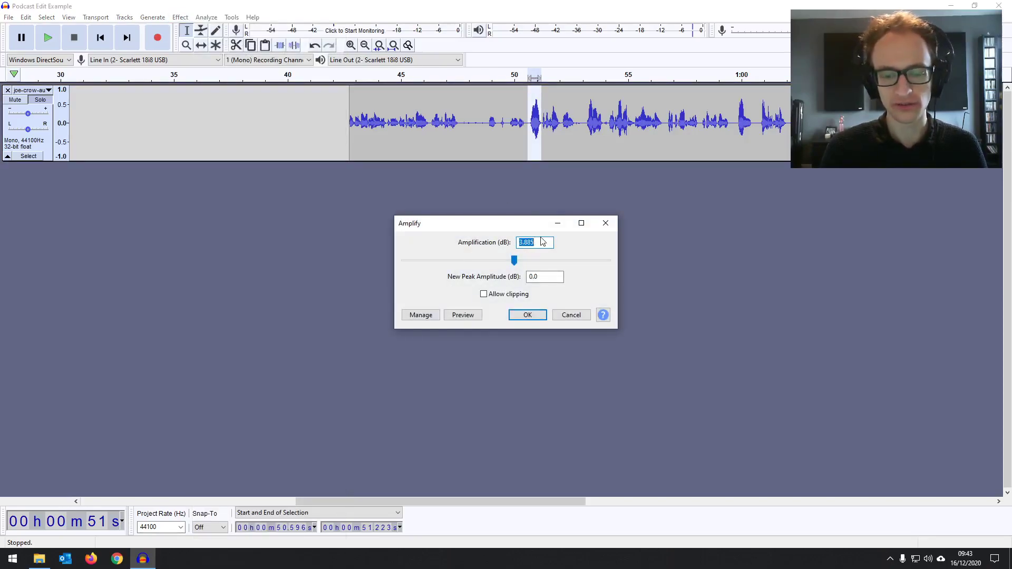
pyautogui.write('-2')
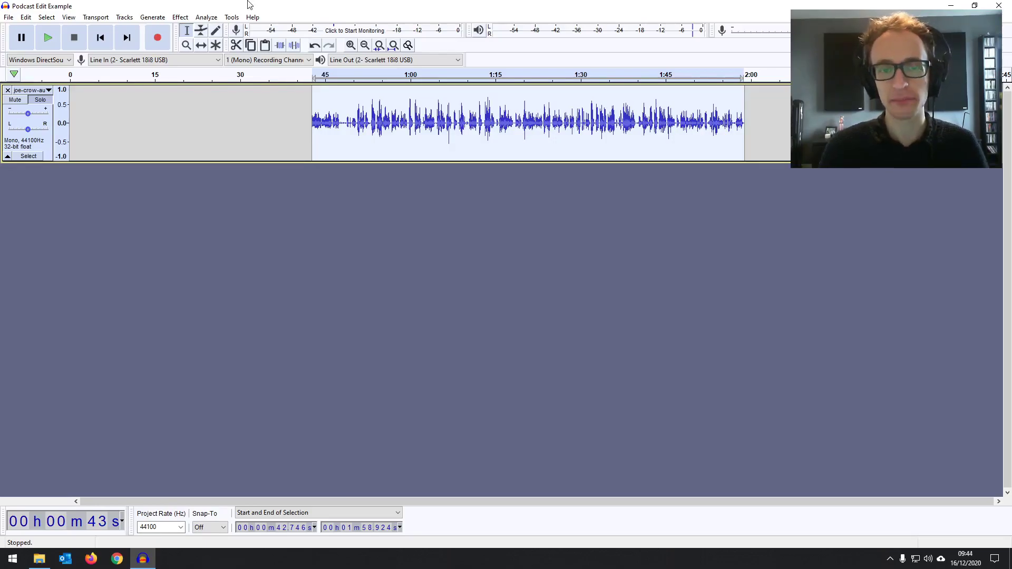
# Open Normalize for the trimmed speech with DC offset removal and a -0.3 dB peak target.
pyautogui.click(182, 19)
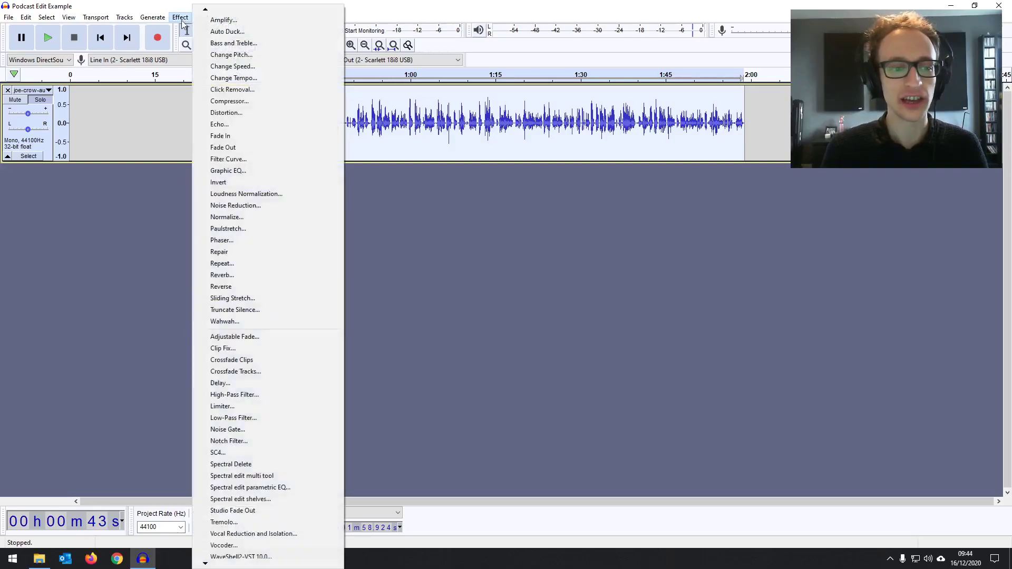
pyautogui.click(267, 216)
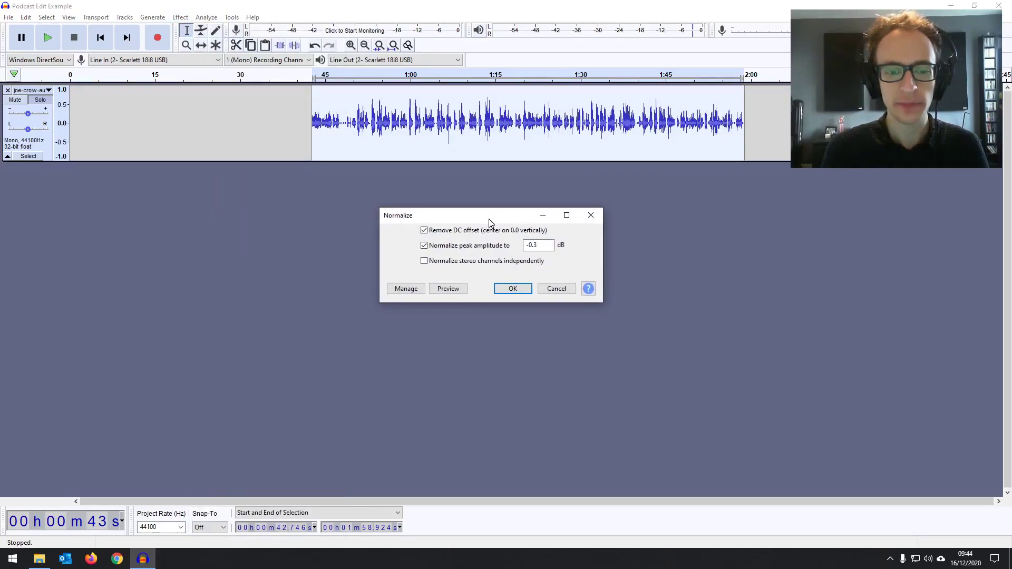
pyautogui.doubleClick(543, 245)
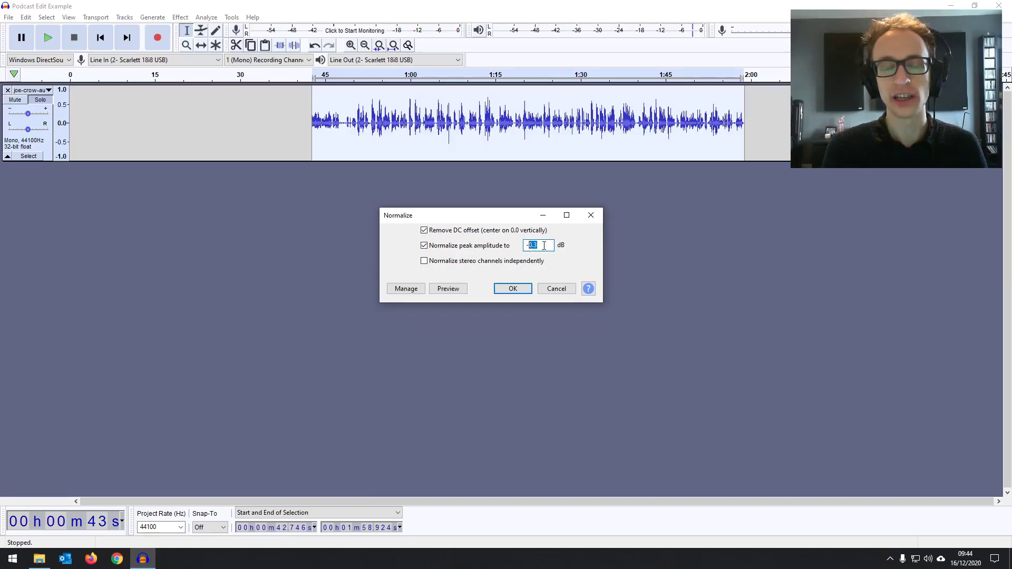